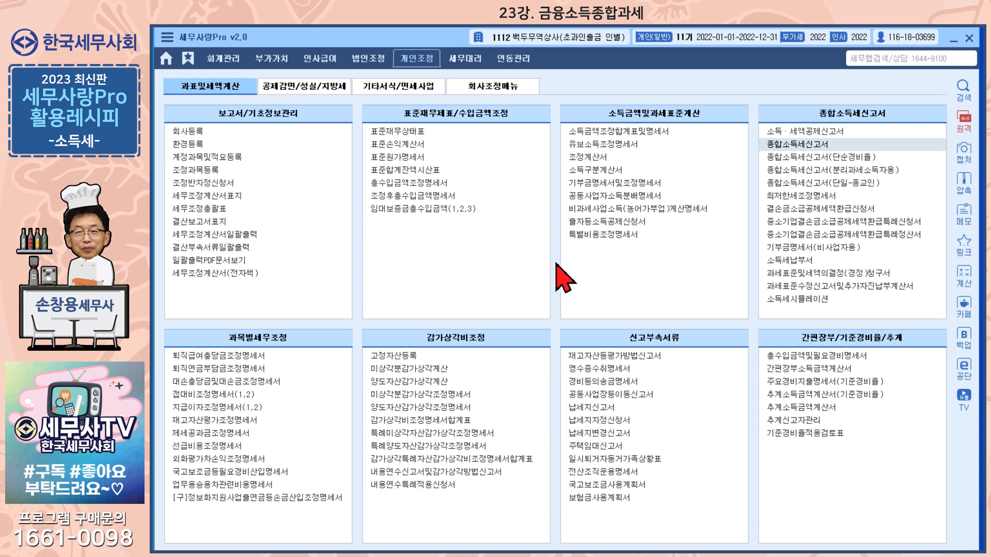
- Open 백두무역상사's 종합소득세신고서 and select the income code cell of column 2
{"action": "left_click", "coordinate": [797, 146]}
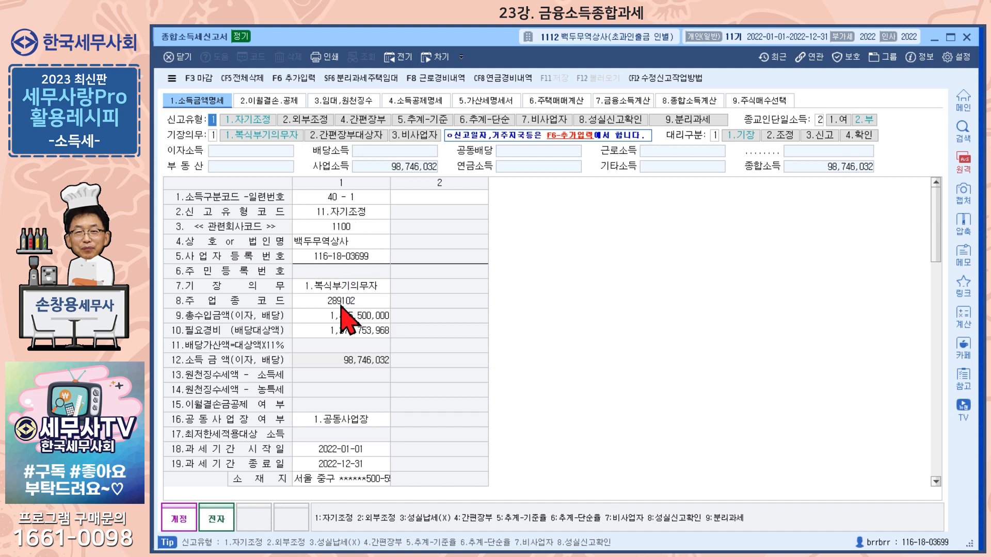
{"action": "left_click", "coordinate": [432, 200]}
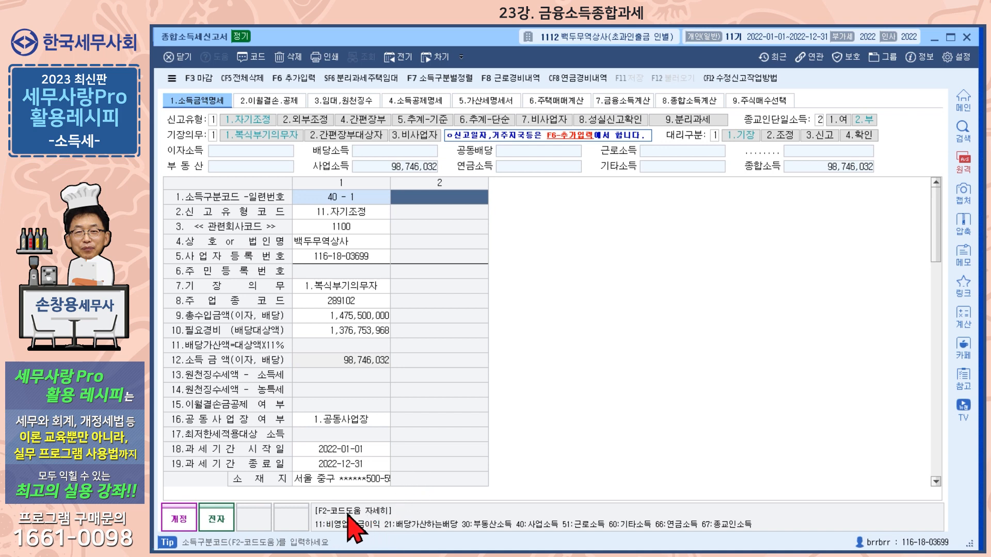
{"action": "left_click", "coordinate": [253, 57]}
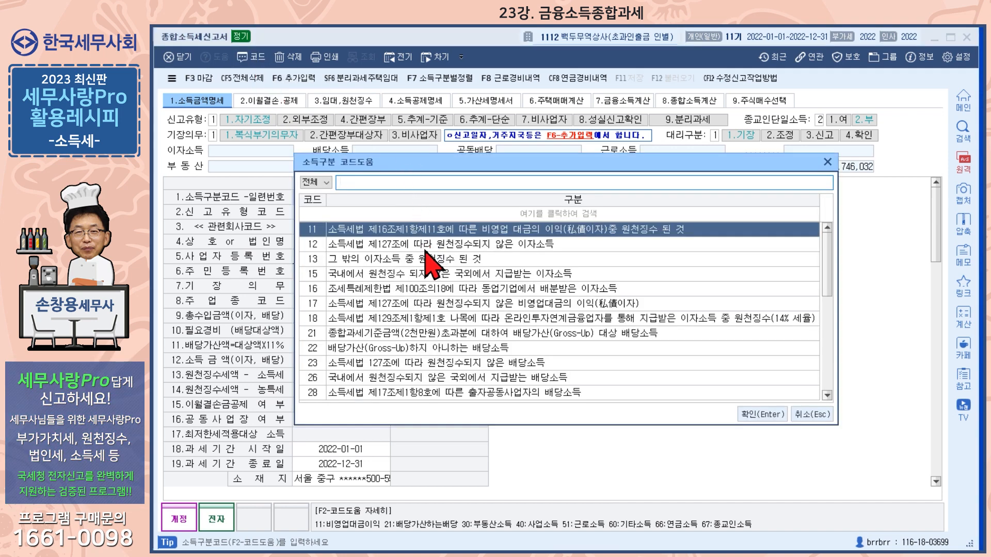
{"action": "left_click", "coordinate": [347, 261]}
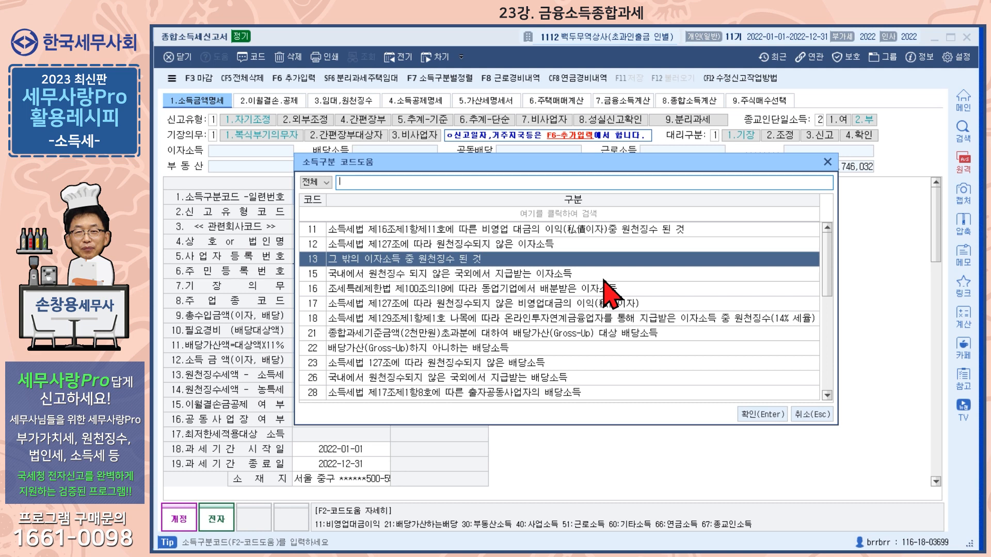
{"action": "key", "text": "Return"}
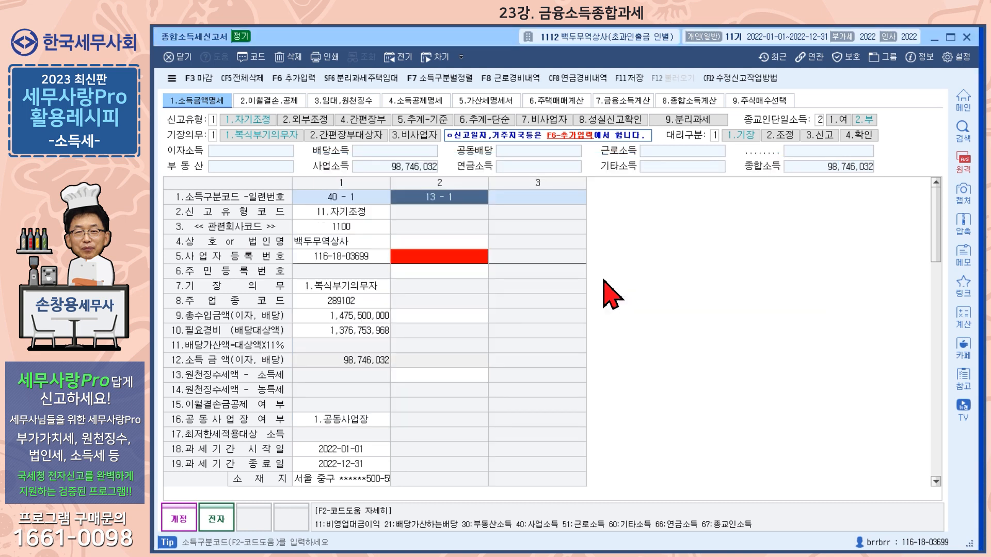
{"action": "key", "text": "Return"}
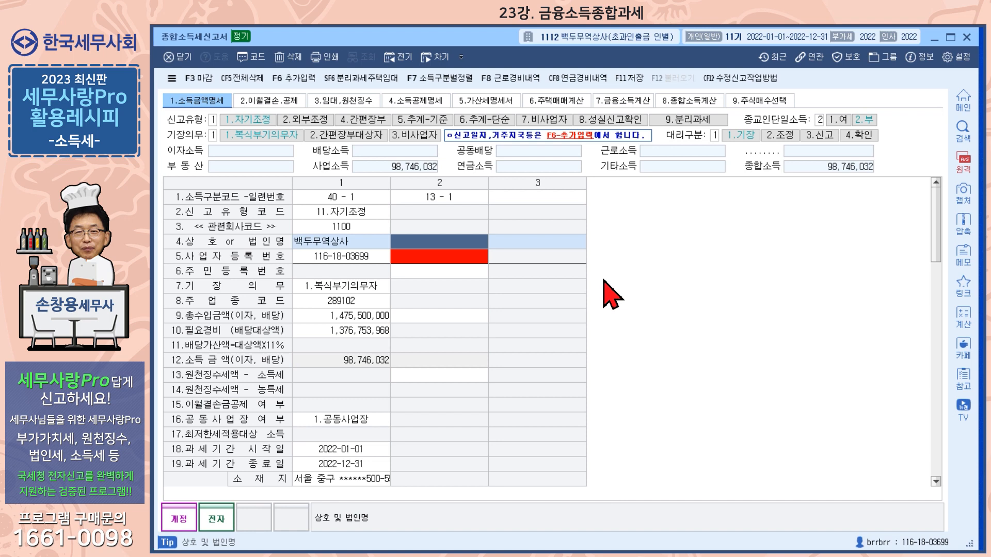
{"action": "type", "text": "한라산은"}
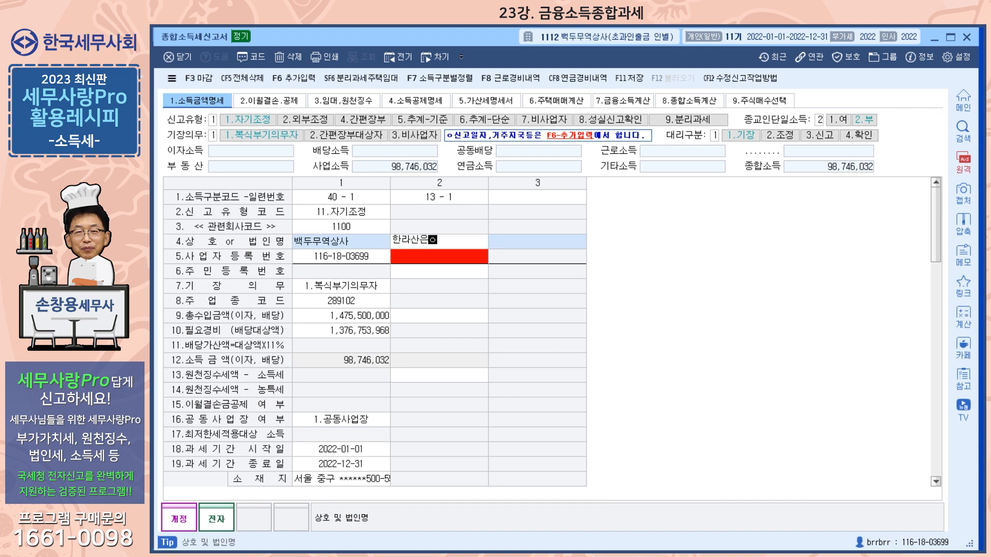
{"action": "type", "text": "행"}
{"action": "key", "text": "Return"}
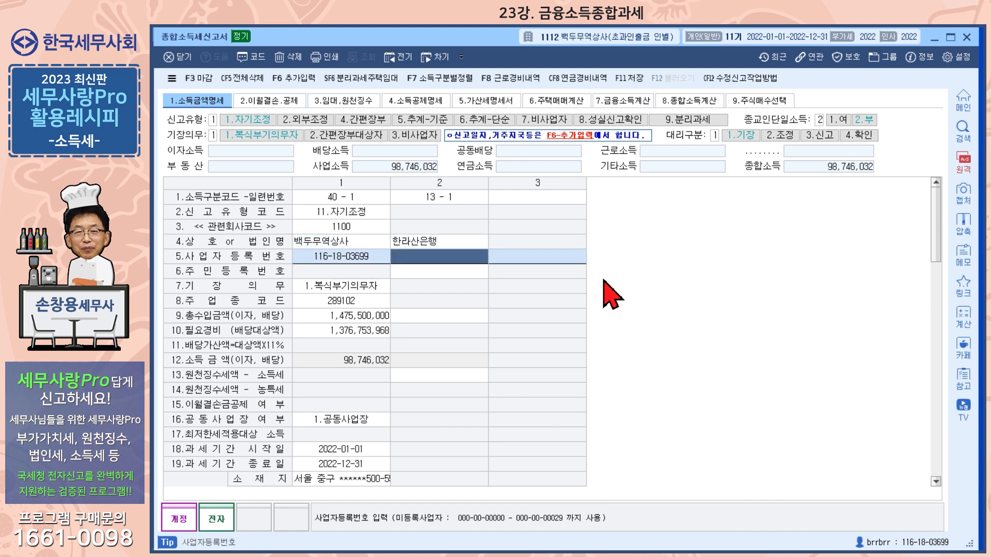
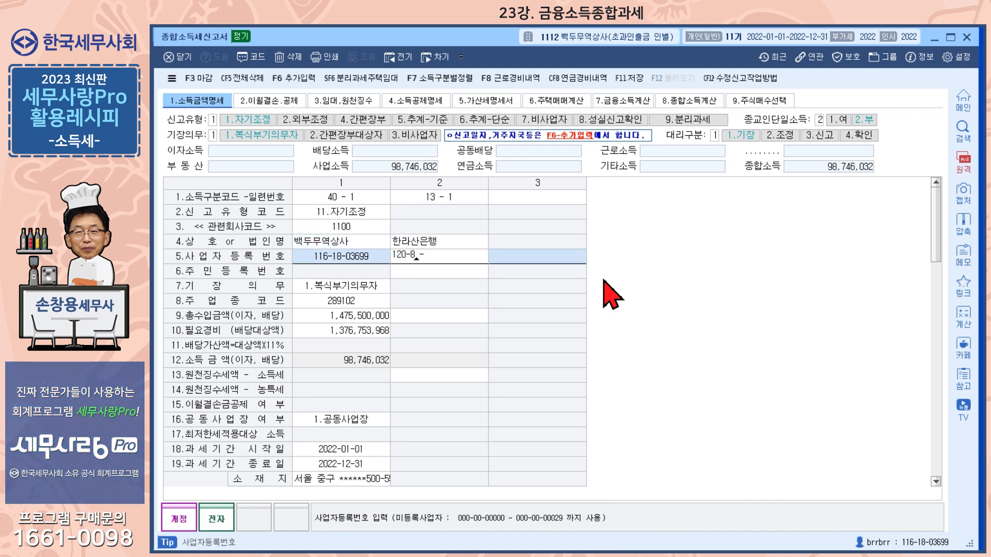
{"action": "key", "text": "Return"}
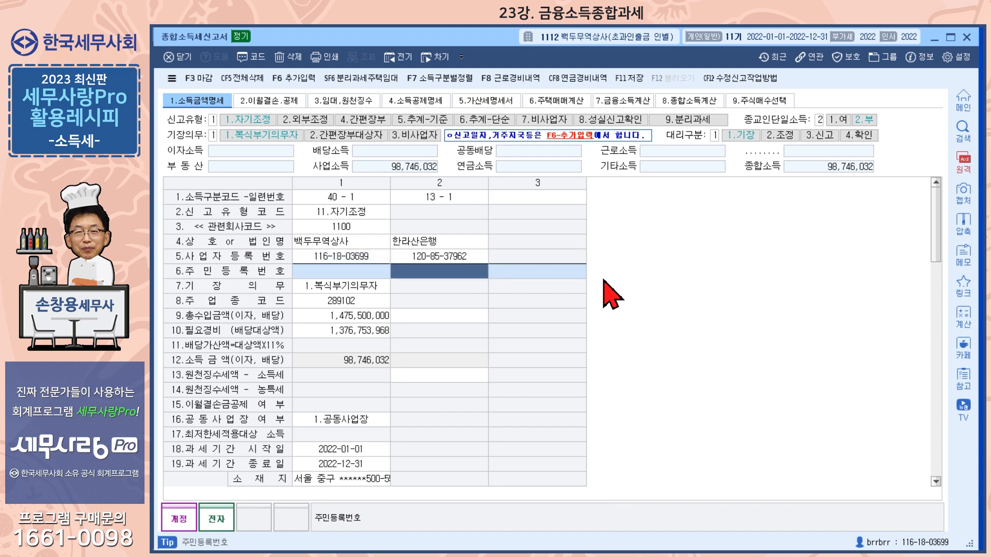
- Record 5,000,000 total receipts and 700,000 withheld income tax for 한라산은행
{"action": "key", "text": "Return"}
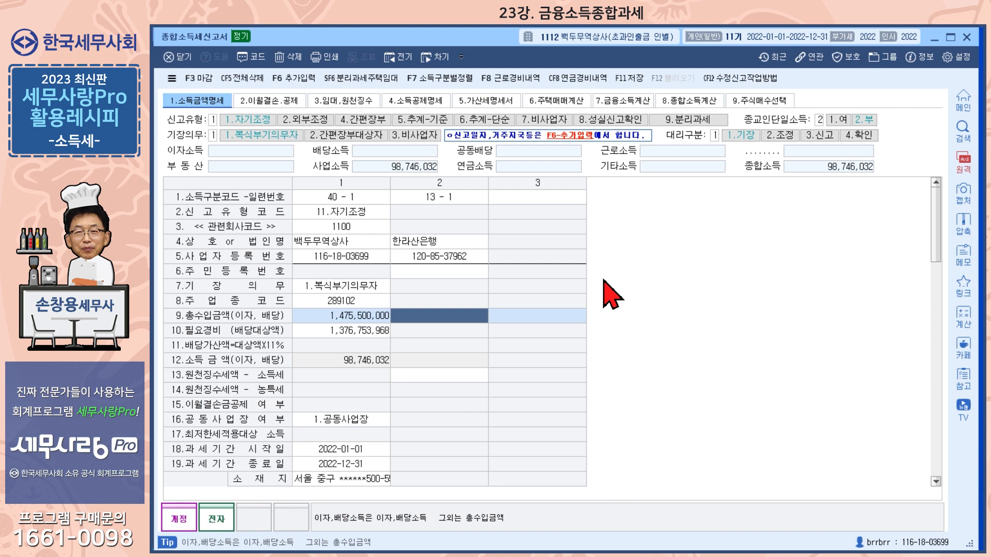
{"action": "type", "text": "5000000"}
{"action": "key", "text": "Return"}
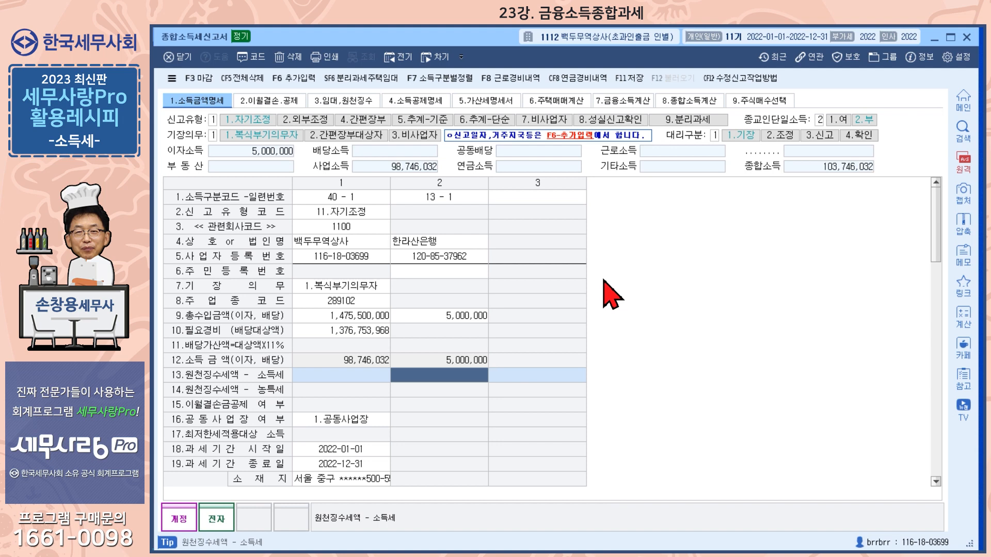
{"action": "type", "text": "7000000"}
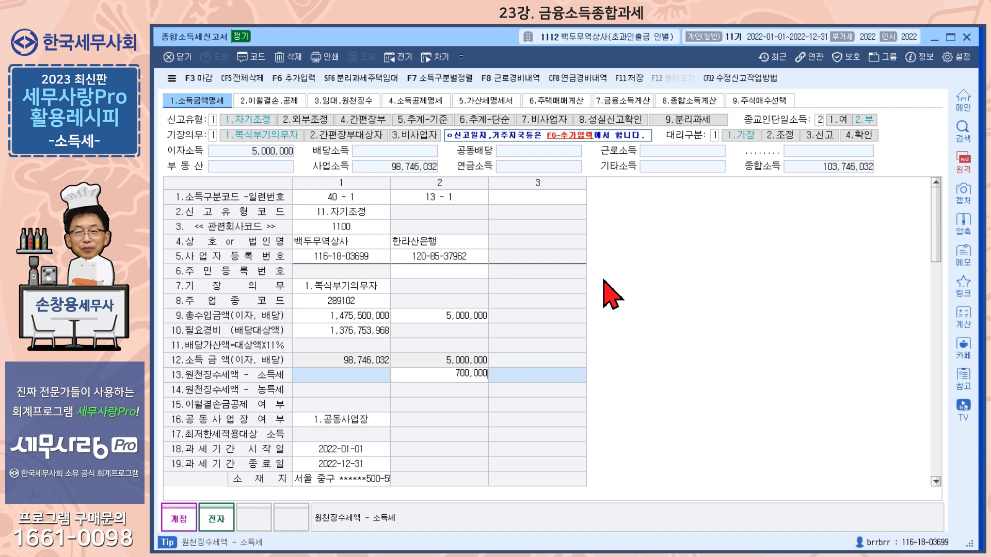
{"action": "key", "text": "Return"}
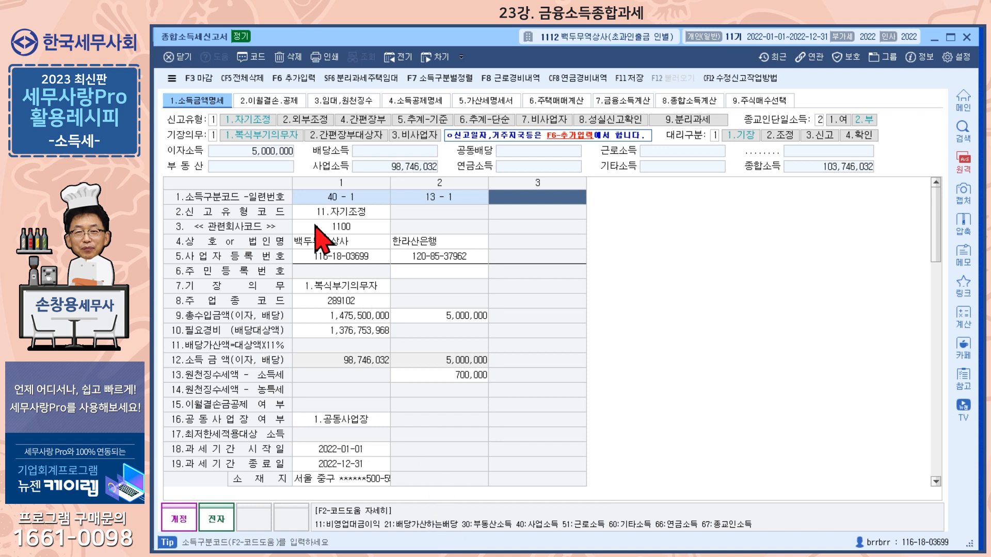
{"action": "left_click", "coordinate": [254, 56]}
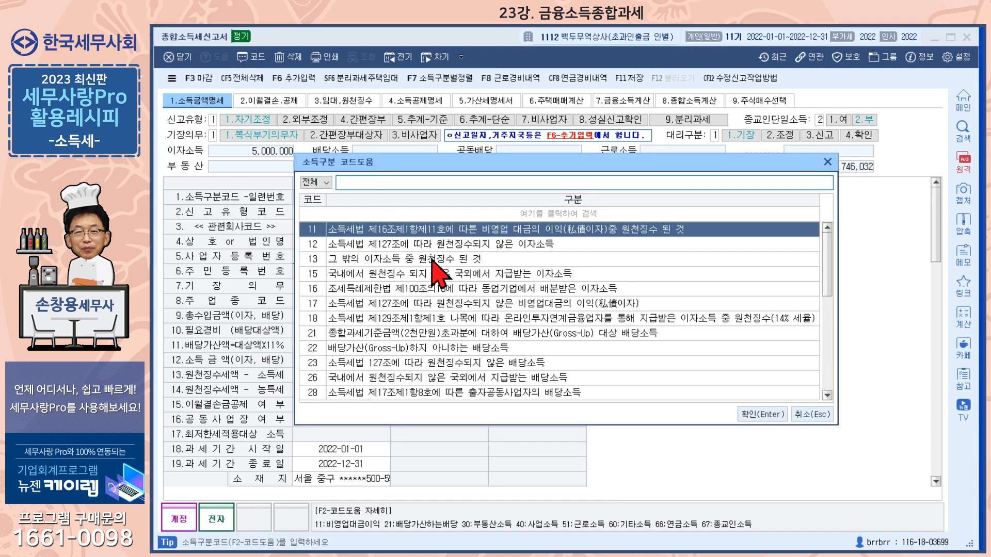
{"action": "left_click", "coordinate": [396, 348]}
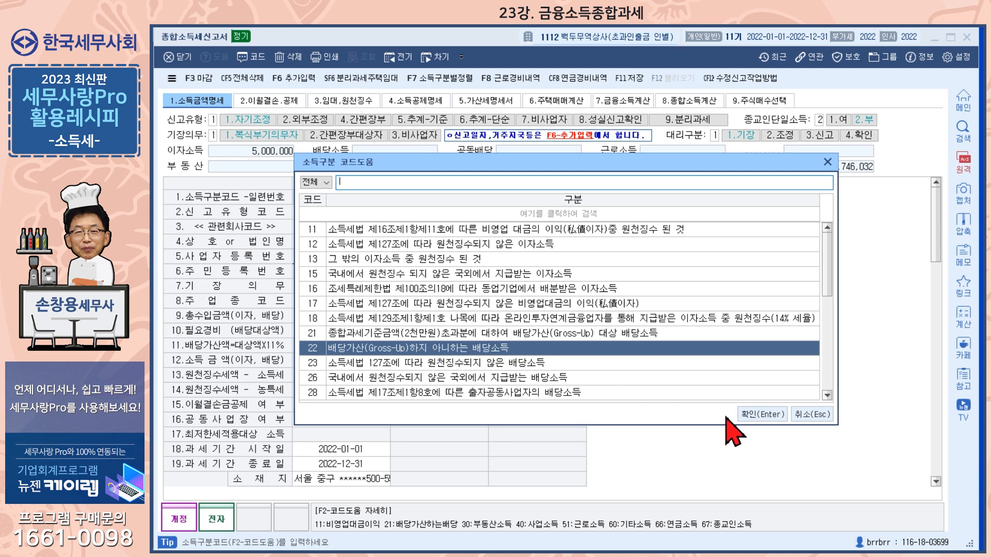
{"action": "left_click", "coordinate": [757, 415]}
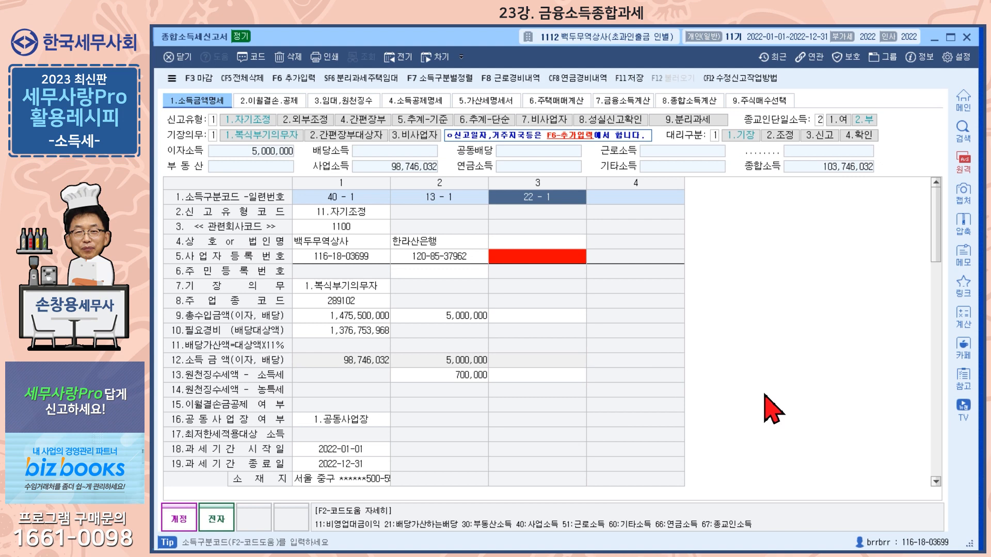
{"action": "key", "text": "Return"}
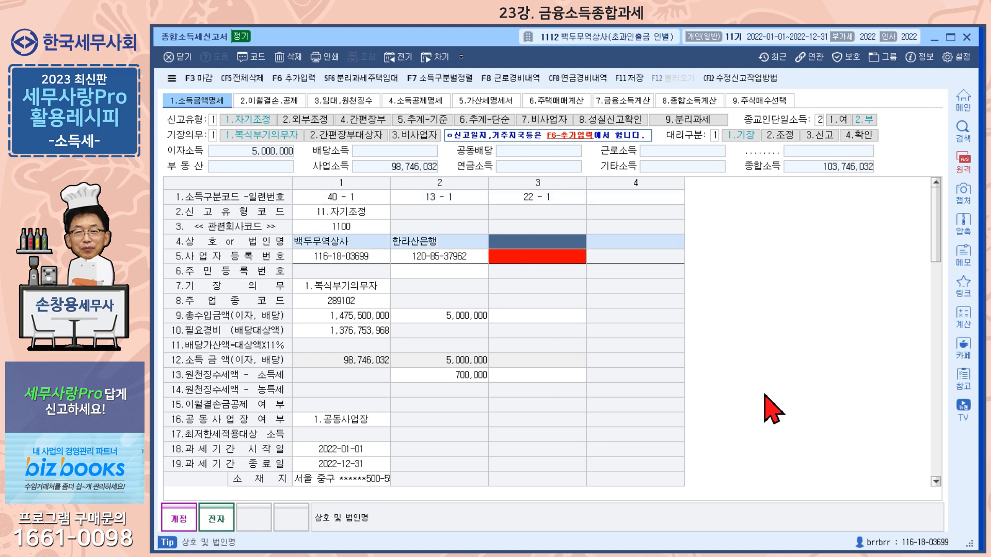
{"action": "type", "text": "(주"}
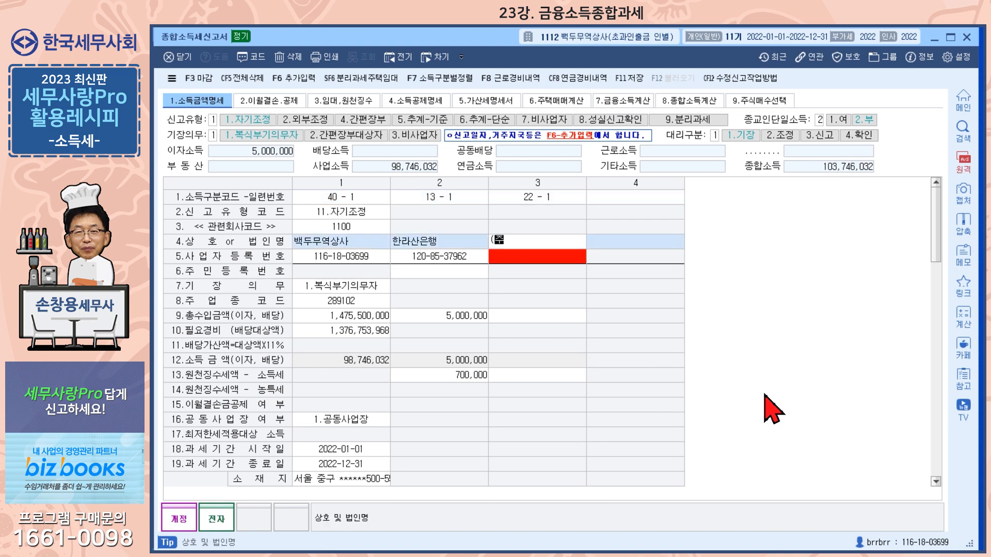
{"action": "type", "text": ")천지"}
{"action": "key", "text": "Return"}
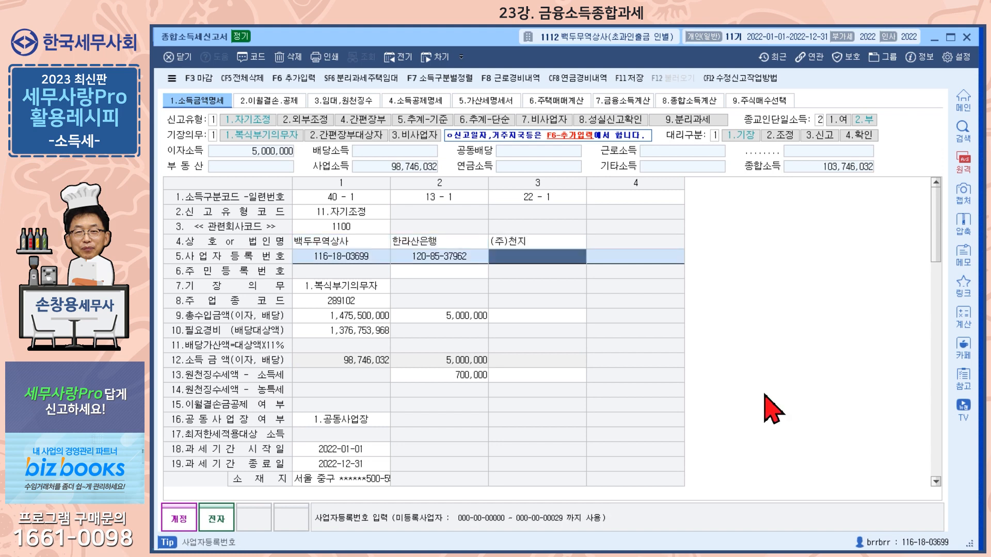
{"action": "key", "text": "Return"}
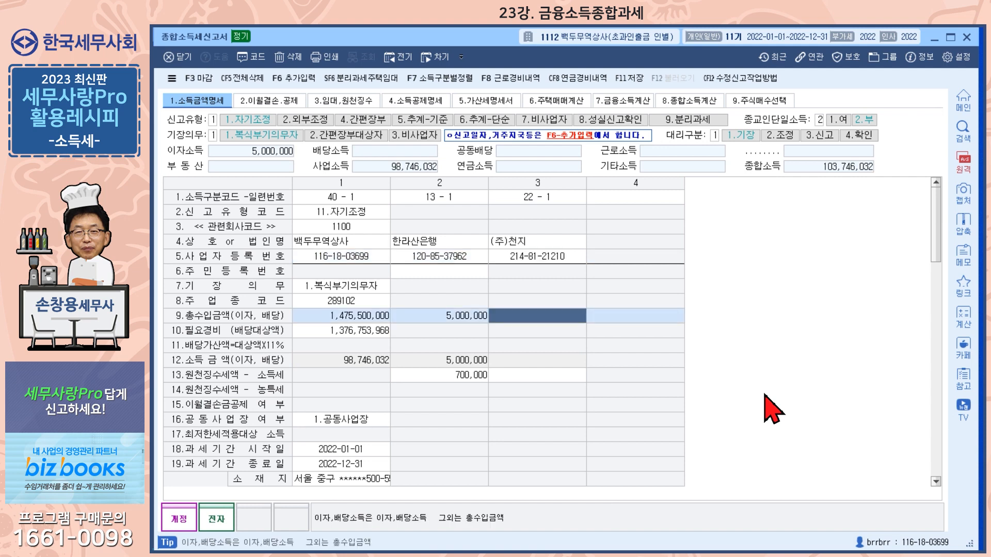
- Record 3,000,000 dividend receipts and 420,000 withheld tax for (주)천지
{"action": "type", "text": "3000000"}
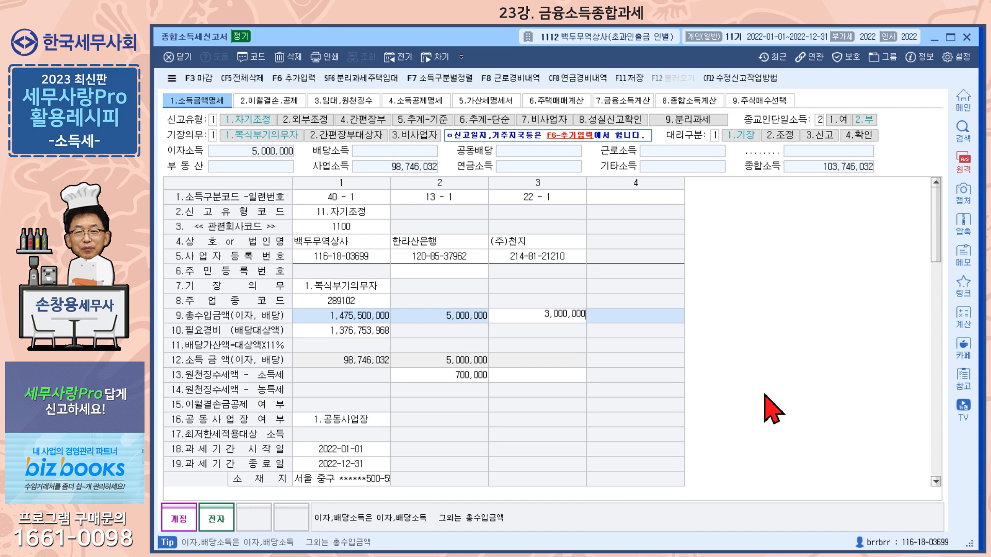
{"action": "key", "text": "Return"}
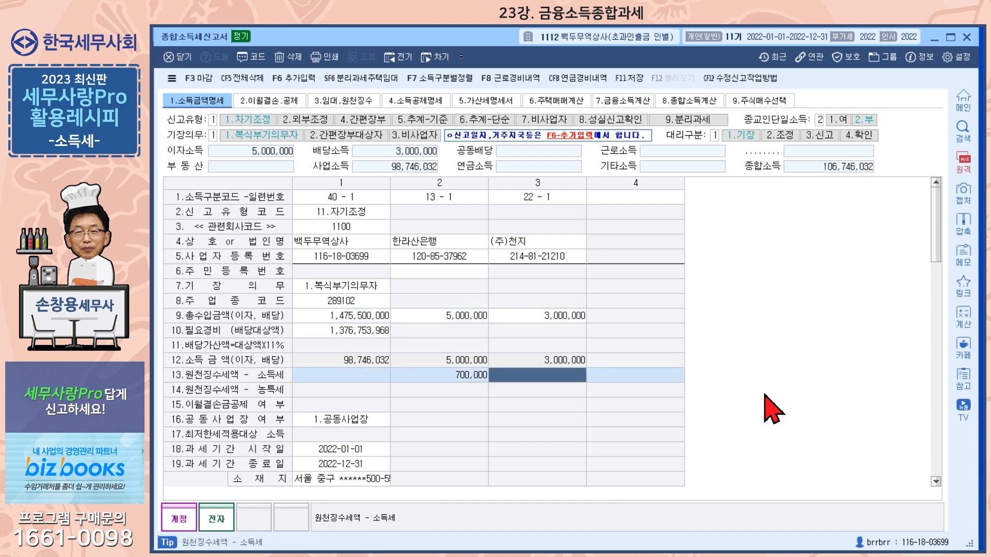
{"action": "type", "text": "4200000"}
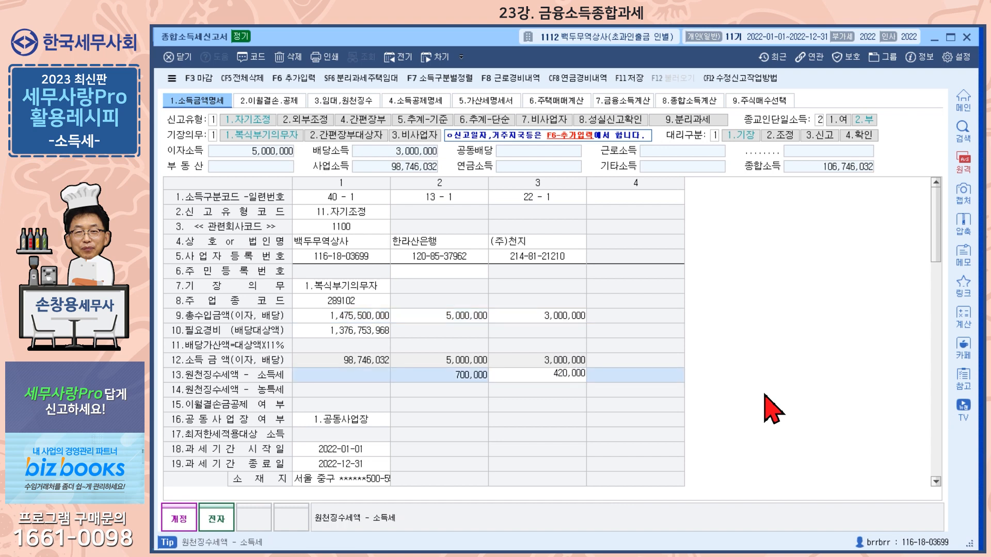
{"action": "key", "text": "Return"}
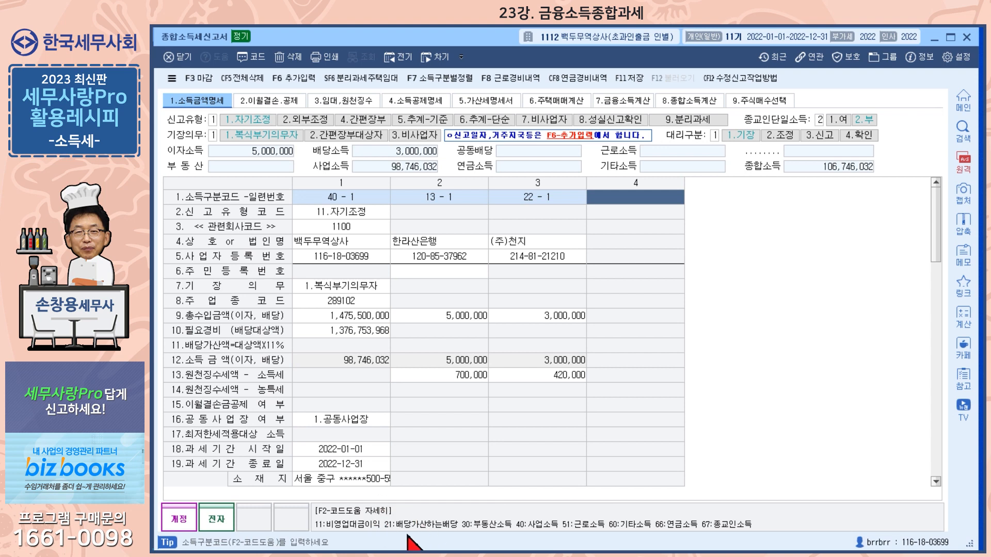
{"action": "type", "text": "21"}
{"action": "key", "text": "Return"}
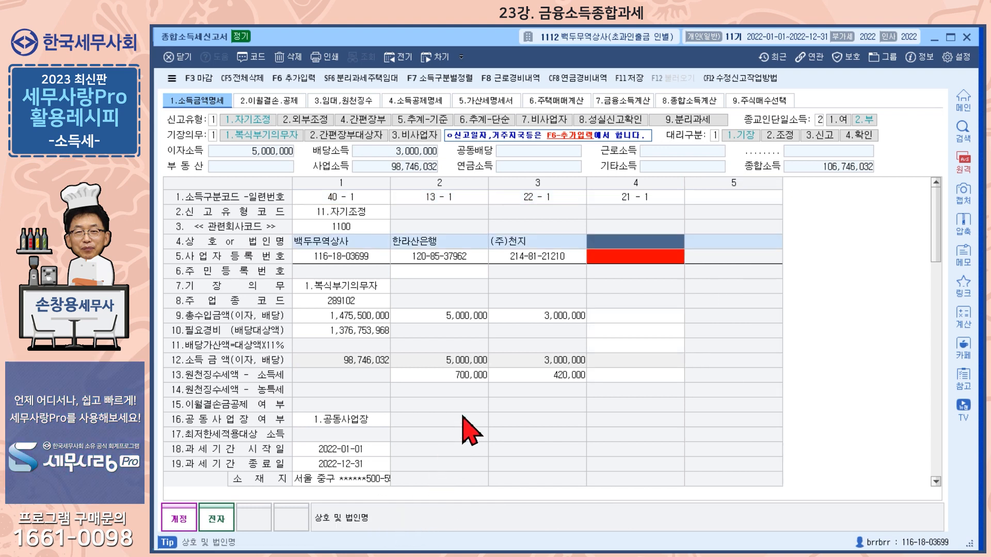
{"action": "type", "text": "(주)"}
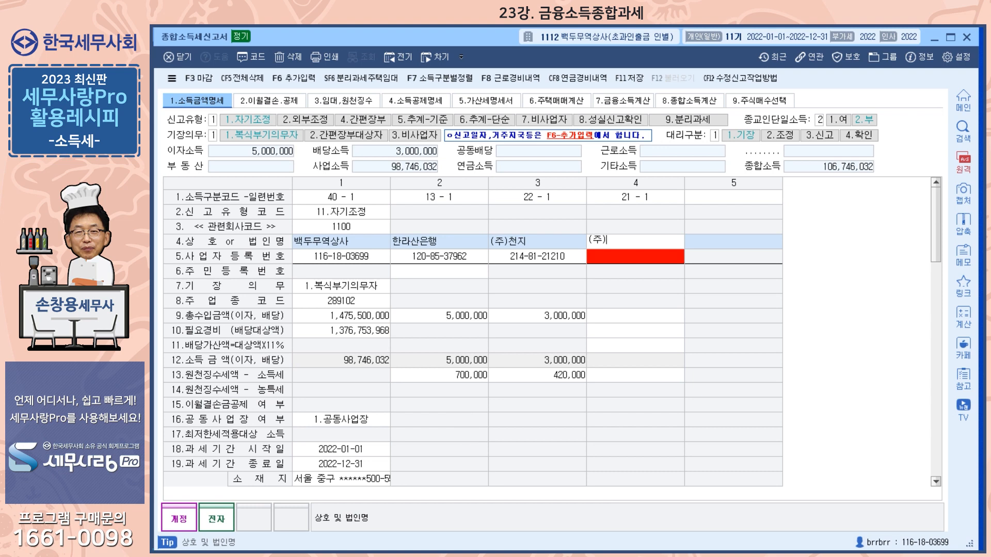
{"action": "type", "text": "천지"}
{"action": "key", "text": "Return"}
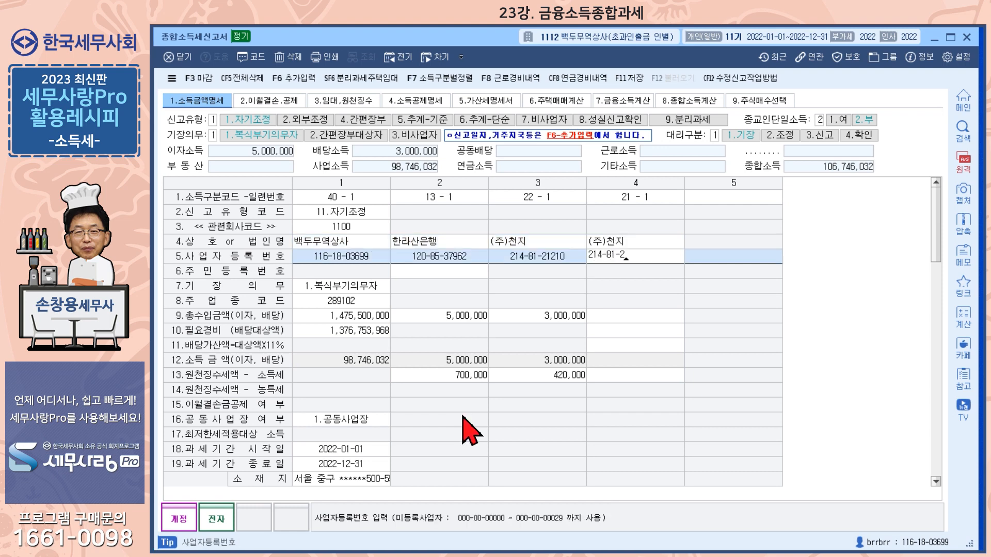
{"action": "key", "text": "Return"}
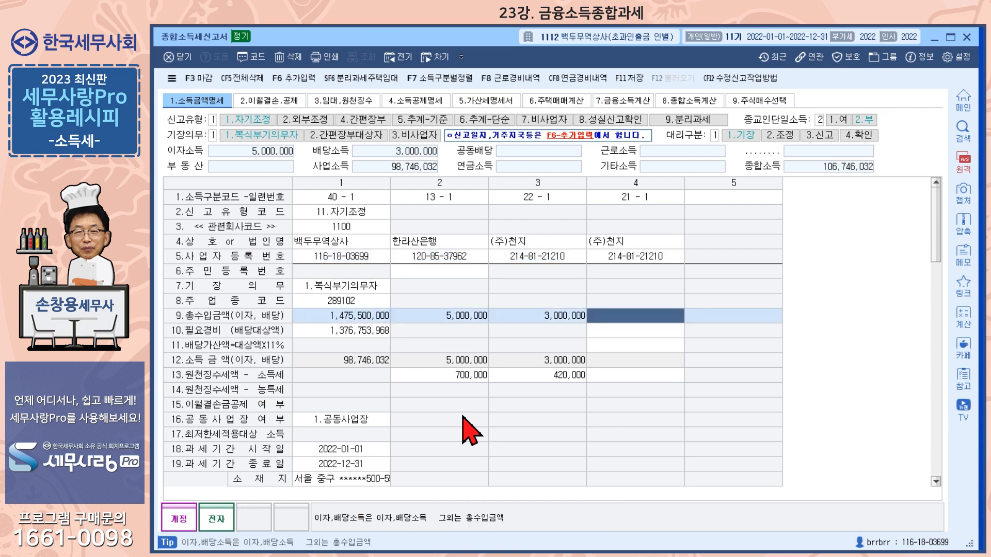
{"action": "type", "text": "30000000"}
{"action": "key", "text": "Return"}
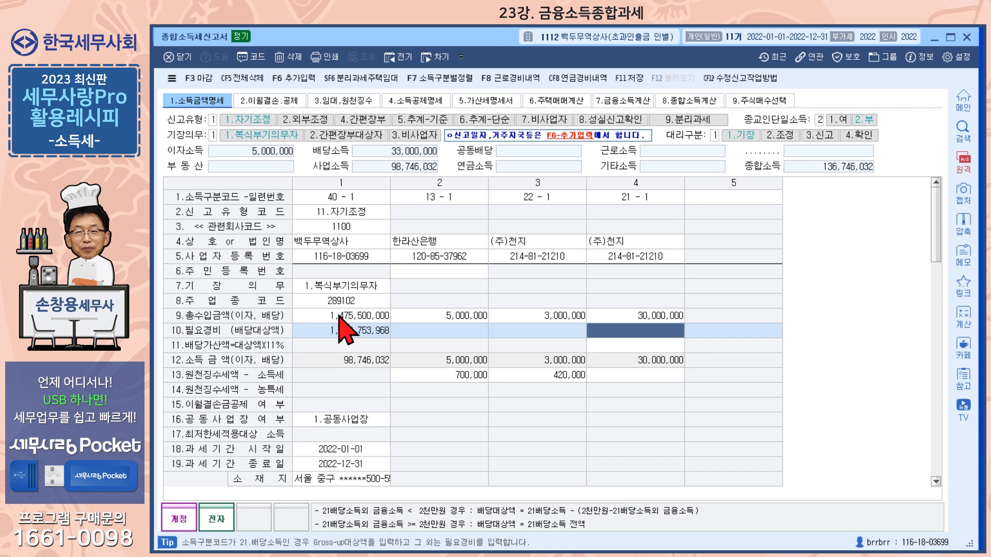
- Enter 18,000,000 as column 4's Gross-up dividend base, producing a 1,980,000 배당가산액
{"action": "left_click", "coordinate": [470, 319]}
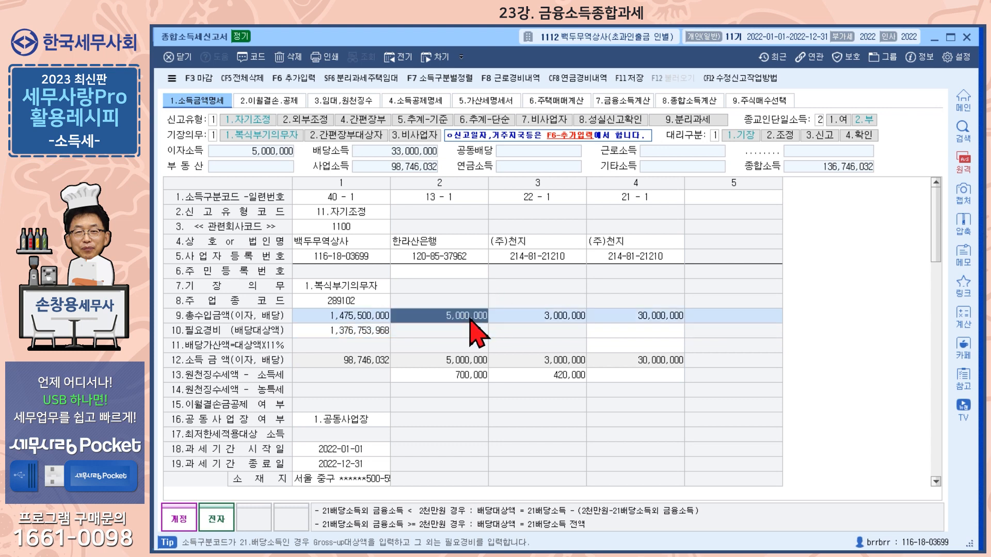
{"action": "left_click", "coordinate": [551, 315]}
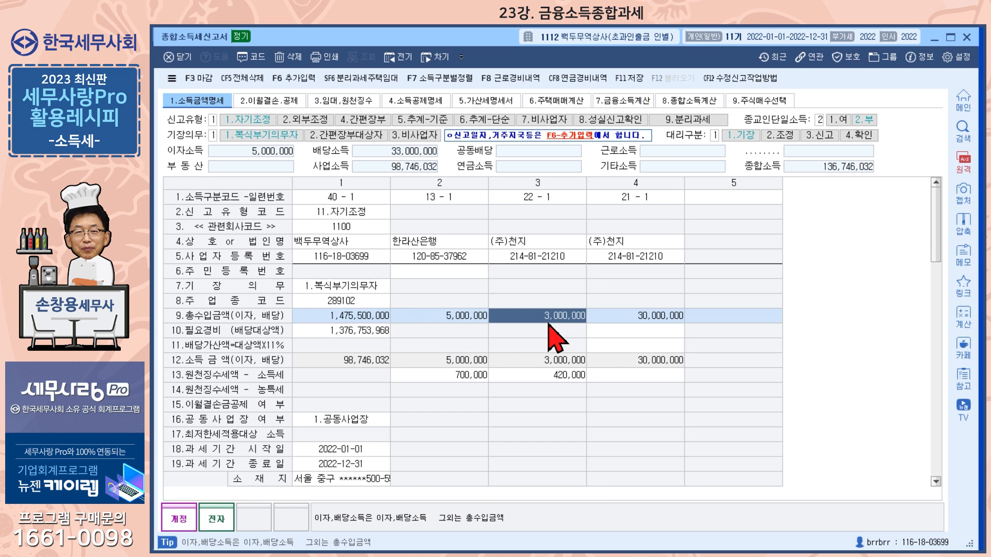
{"action": "left_click", "coordinate": [643, 336]}
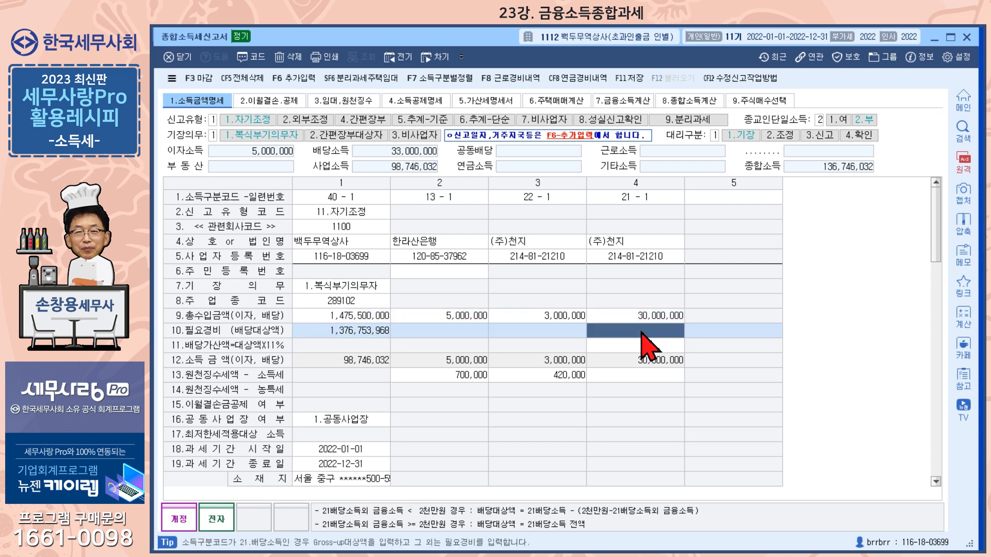
{"action": "type", "text": "18000000"}
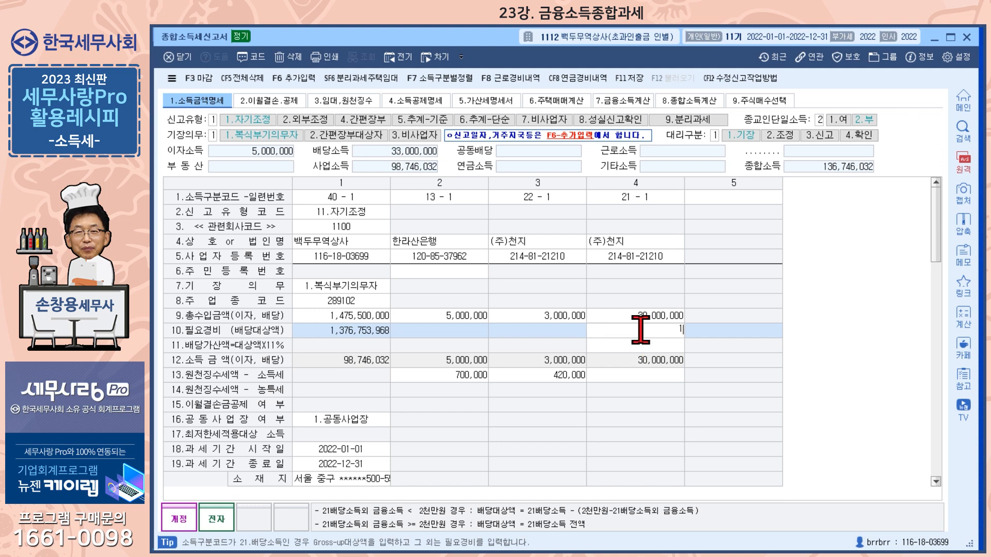
{"action": "key", "text": "Return"}
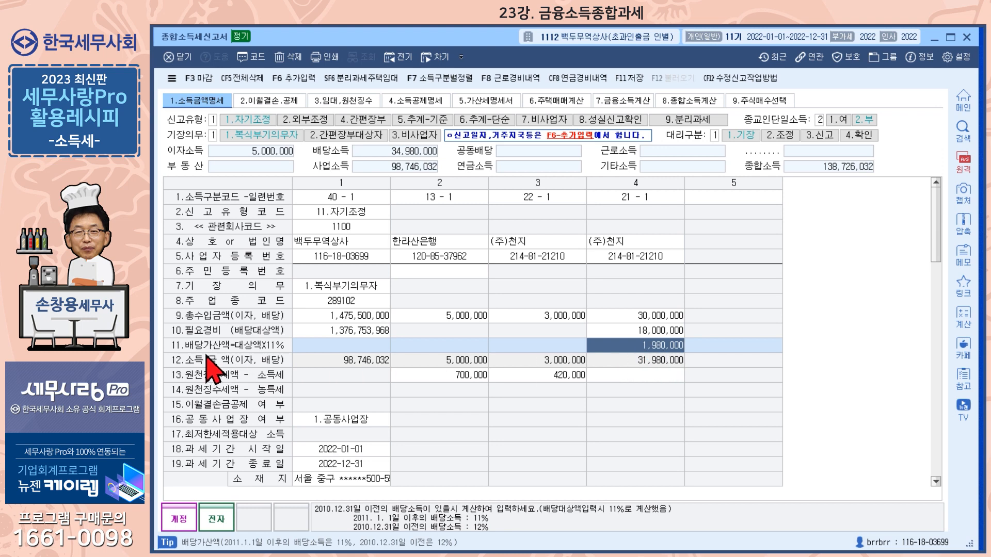
{"action": "left_click", "coordinate": [651, 333]}
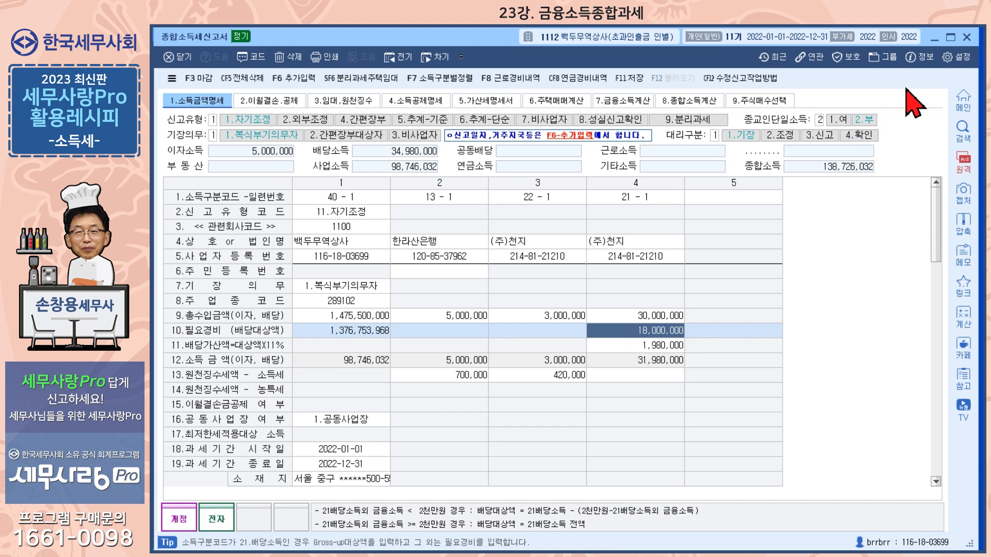
- Close the income tax return, accepting the dividend credit warning and saving changes
{"action": "left_click", "coordinate": [966, 37]}
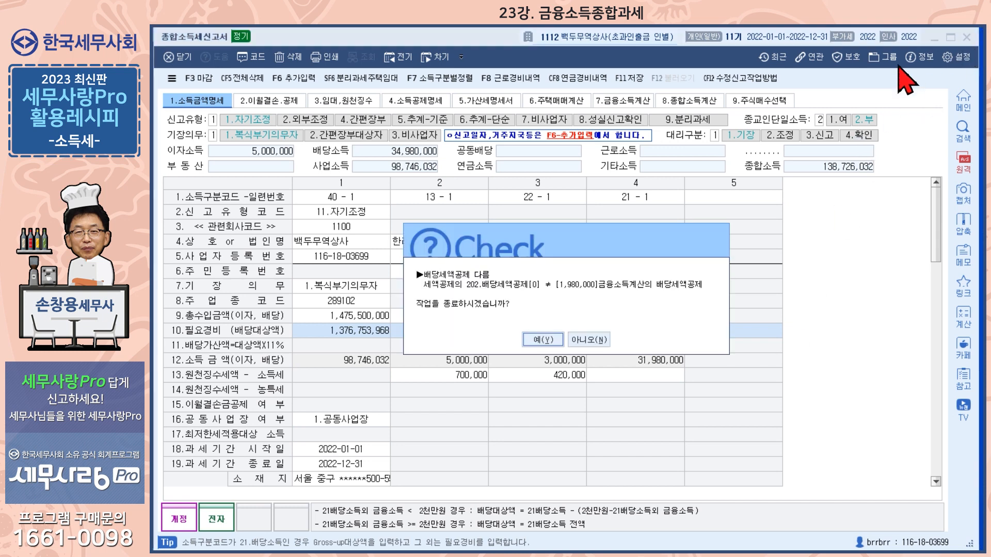
{"action": "left_click", "coordinate": [543, 340]}
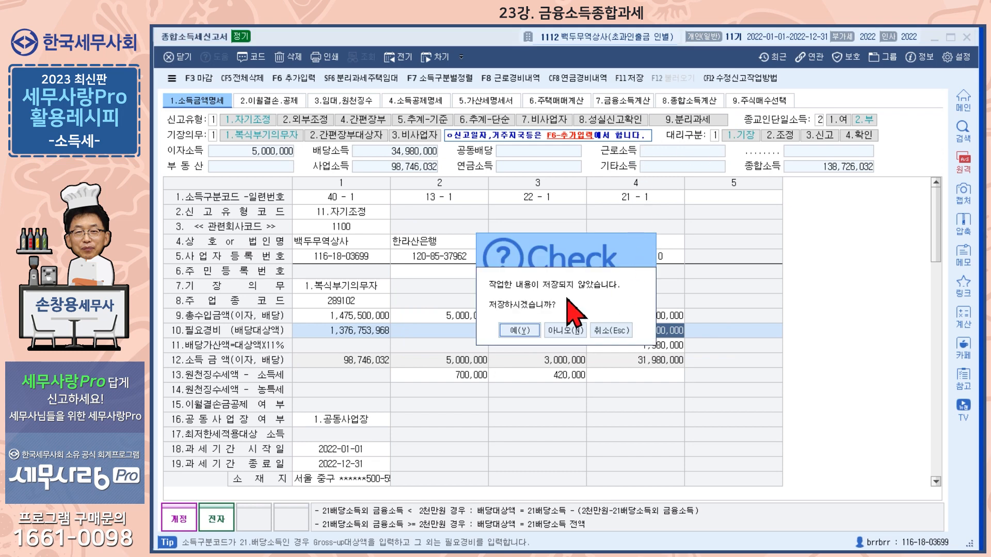
{"action": "left_click", "coordinate": [522, 330]}
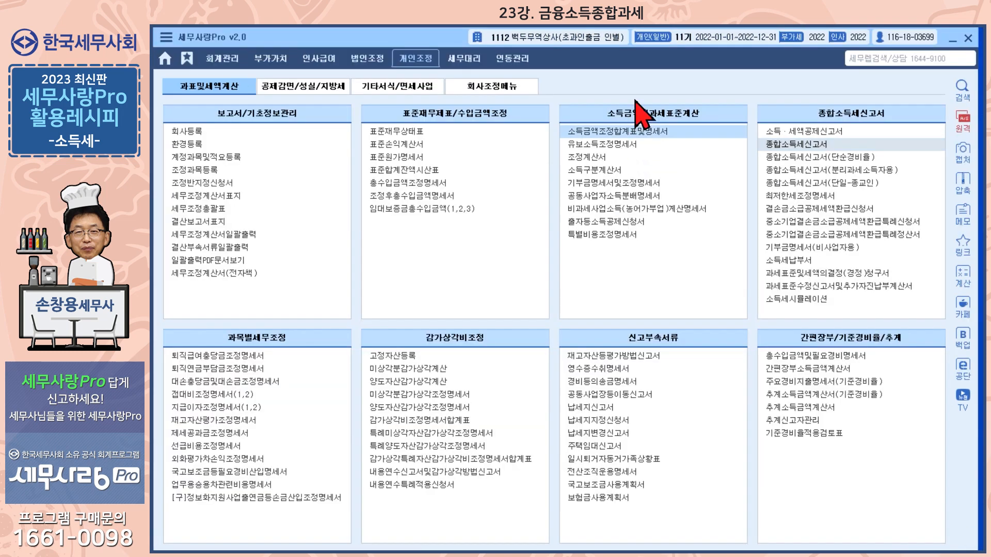
- Switch to company 1100 백두무역상사 and open its 종합소득세신고서
{"action": "left_click", "coordinate": [580, 37]}
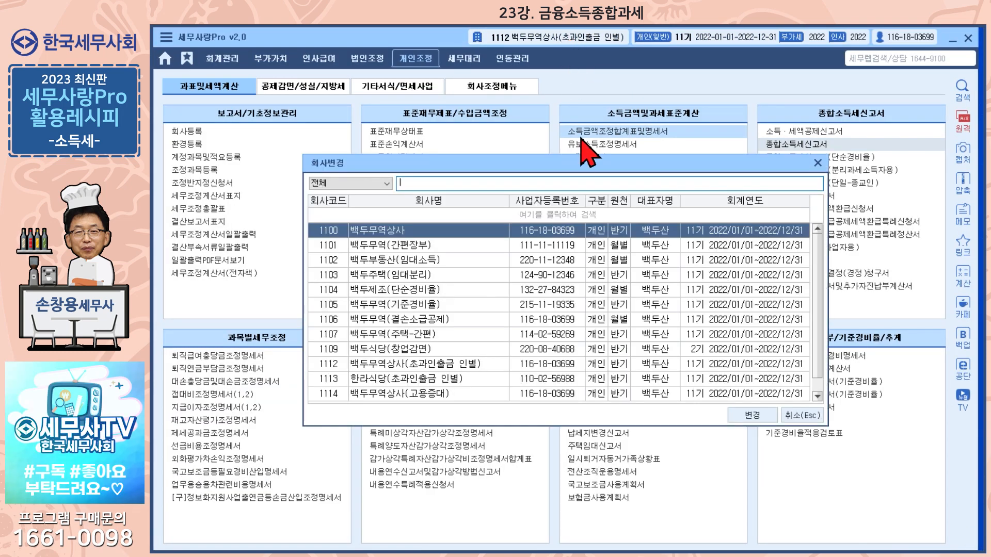
{"action": "left_click", "coordinate": [757, 419]}
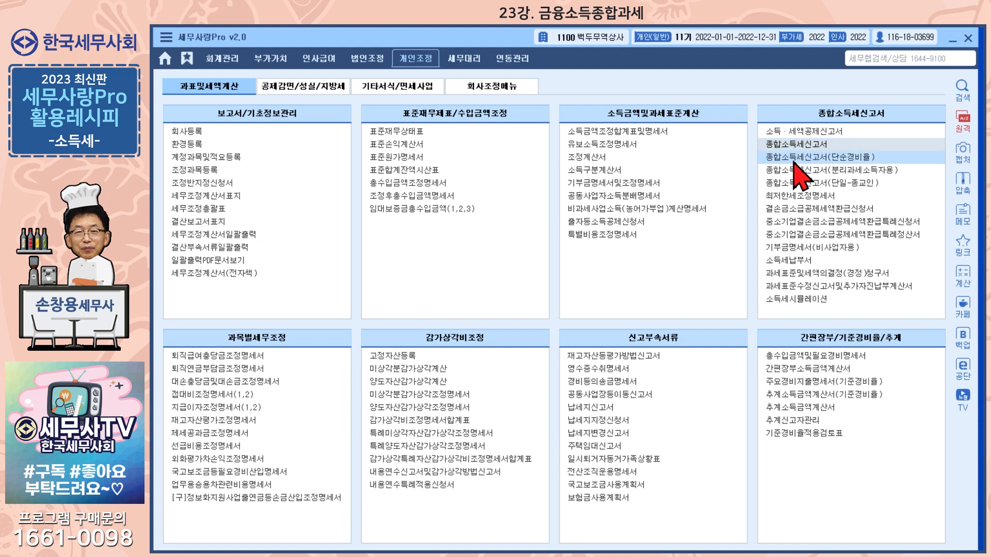
{"action": "left_click", "coordinate": [809, 146]}
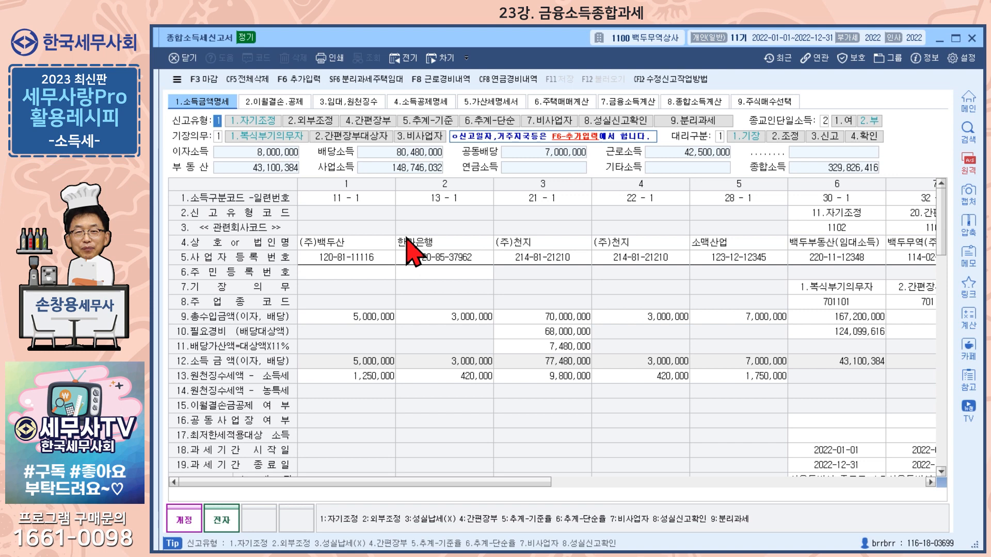
{"action": "left_click", "coordinate": [457, 322]}
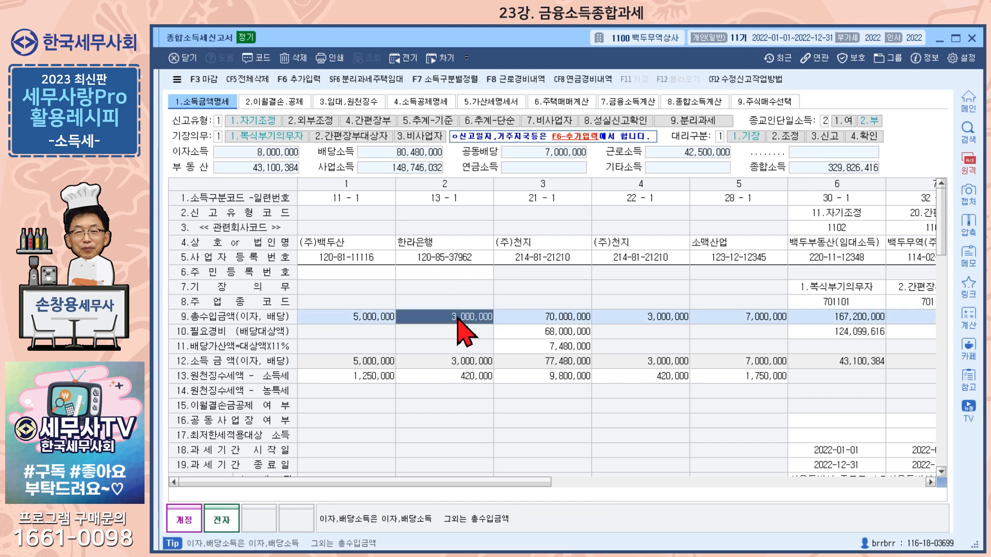
{"action": "left_click", "coordinate": [464, 382]}
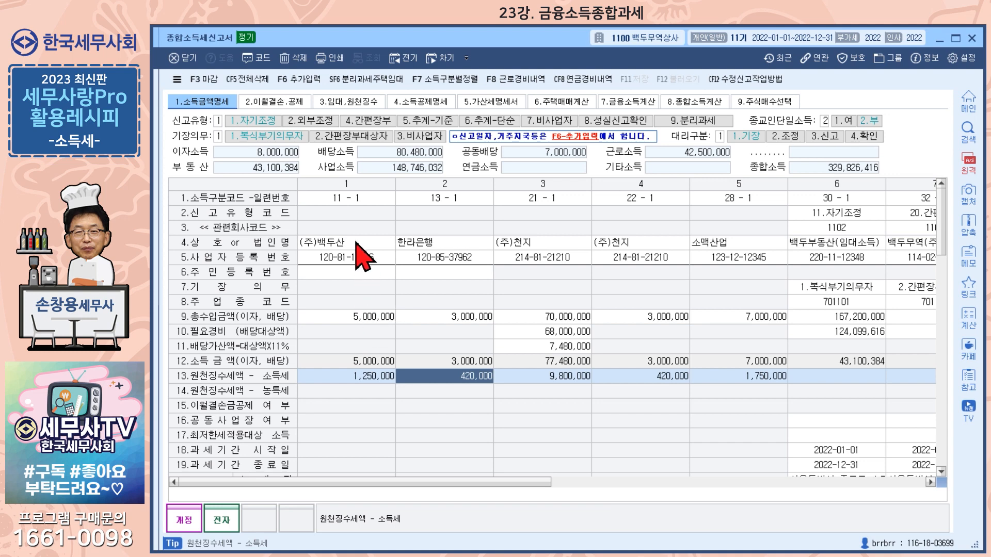
{"action": "left_click", "coordinate": [351, 202]}
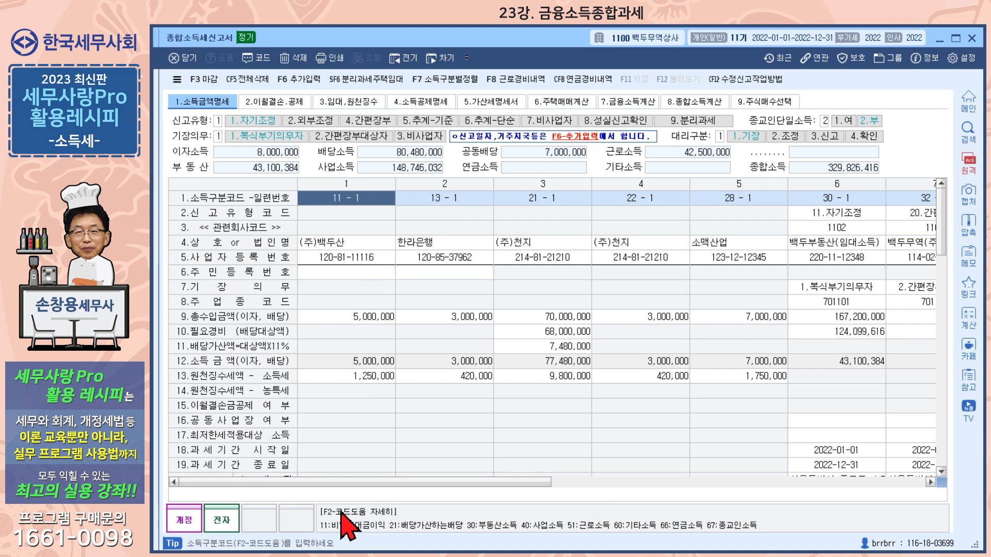
{"action": "left_click", "coordinate": [350, 244]}
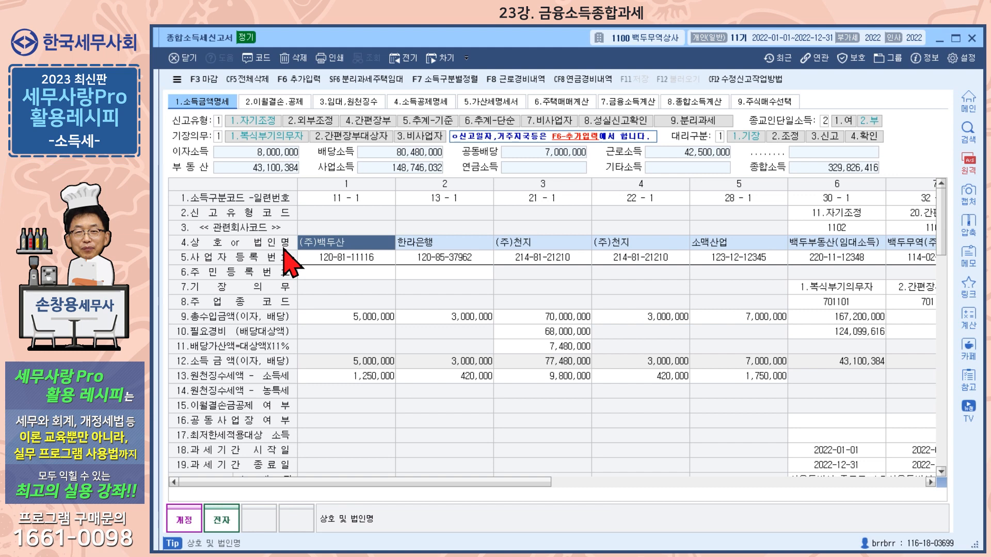
{"action": "left_click", "coordinate": [343, 257]}
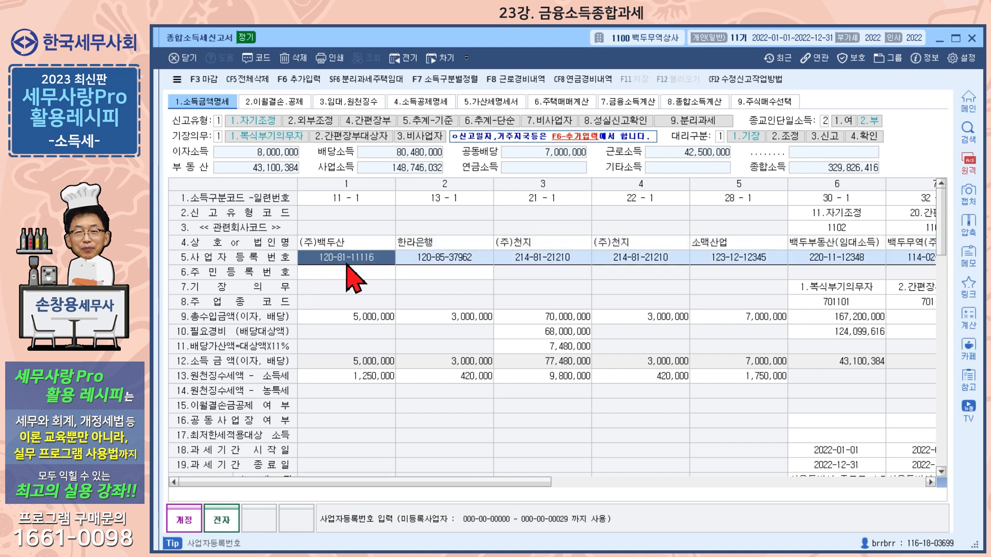
{"action": "left_click", "coordinate": [372, 318]}
{"action": "left_click", "coordinate": [373, 380]}
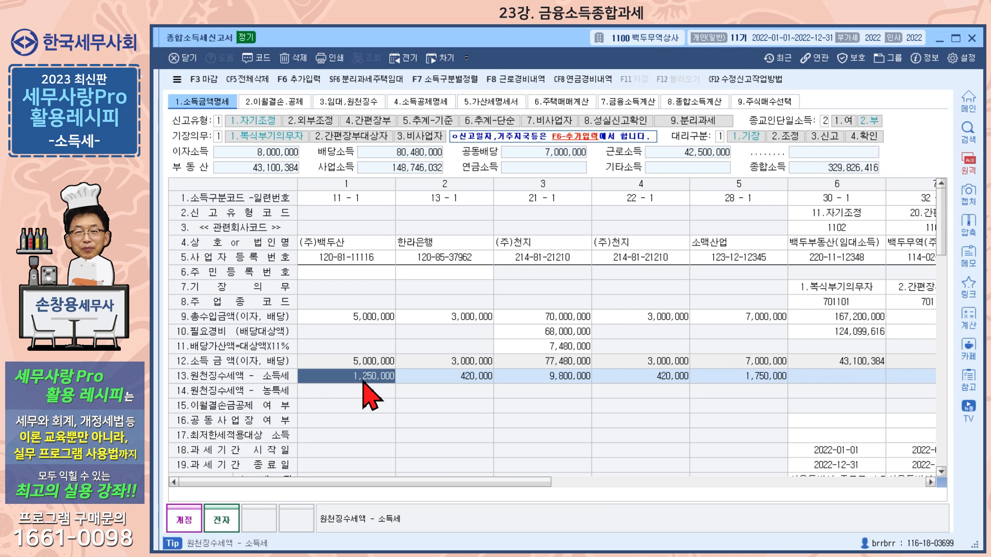
{"action": "left_click", "coordinate": [538, 244]}
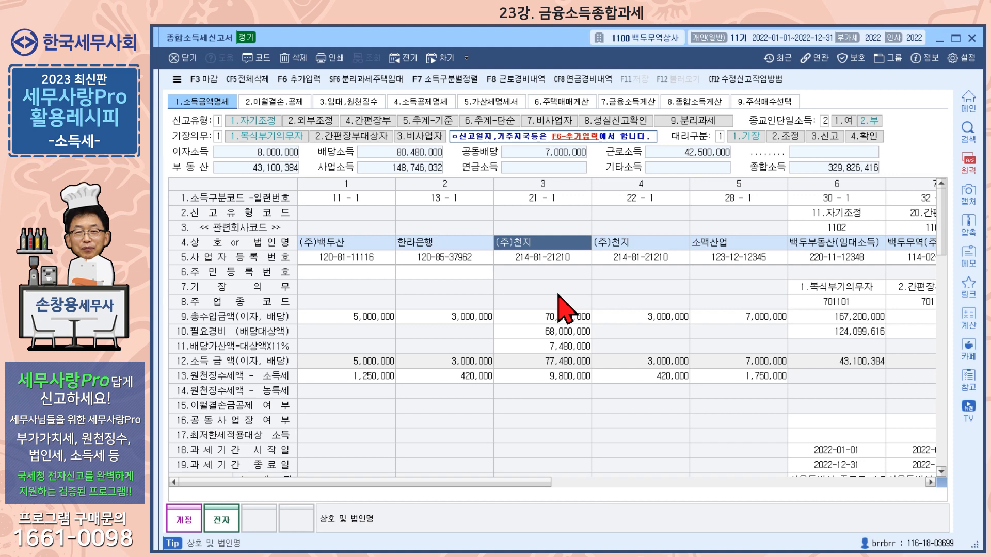
{"action": "left_click", "coordinate": [546, 202]}
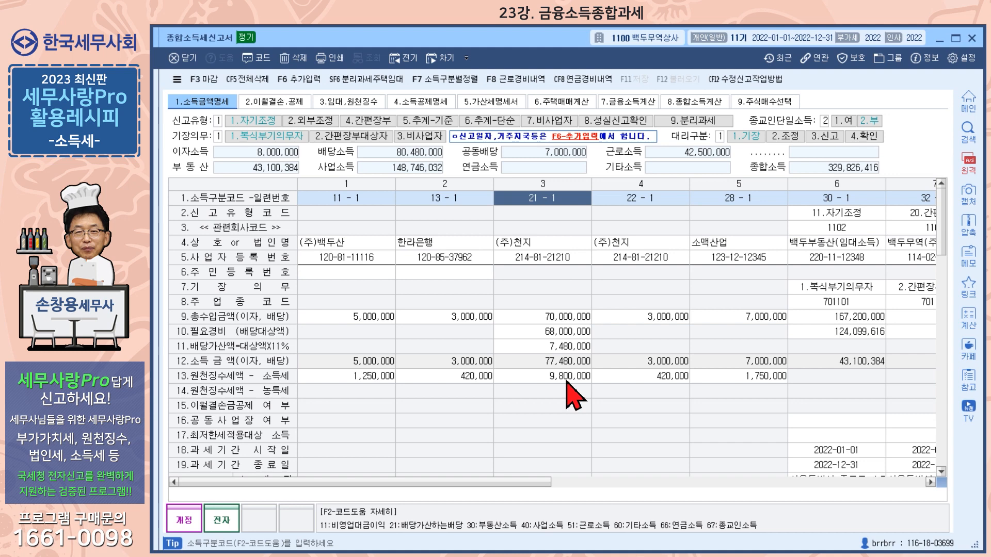
{"action": "left_click", "coordinate": [644, 202]}
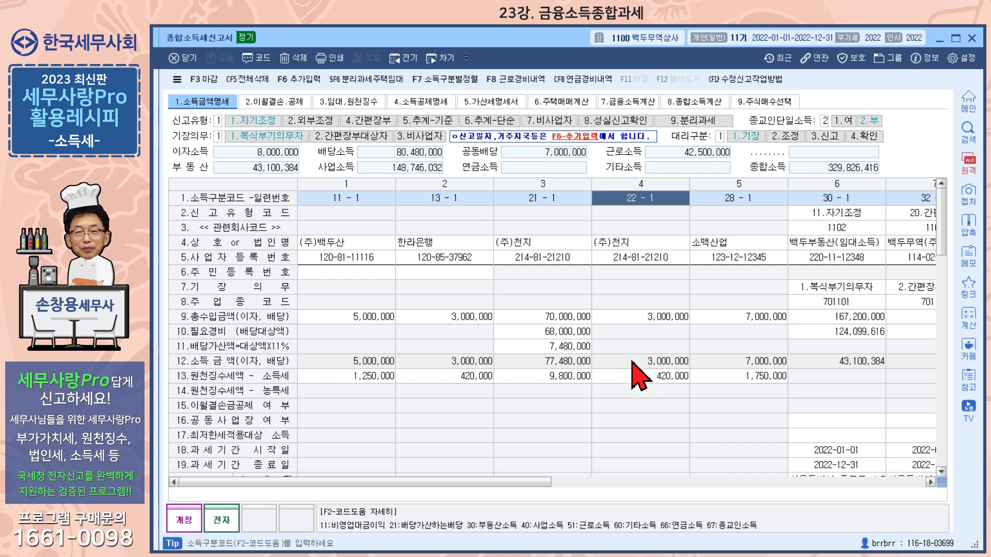
{"action": "left_click", "coordinate": [555, 335]}
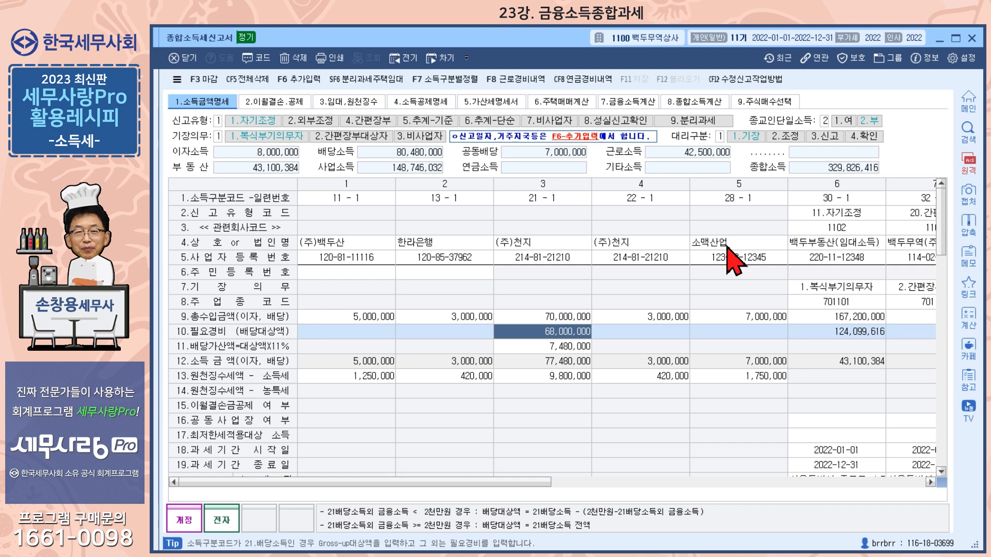
{"action": "left_click", "coordinate": [728, 199]}
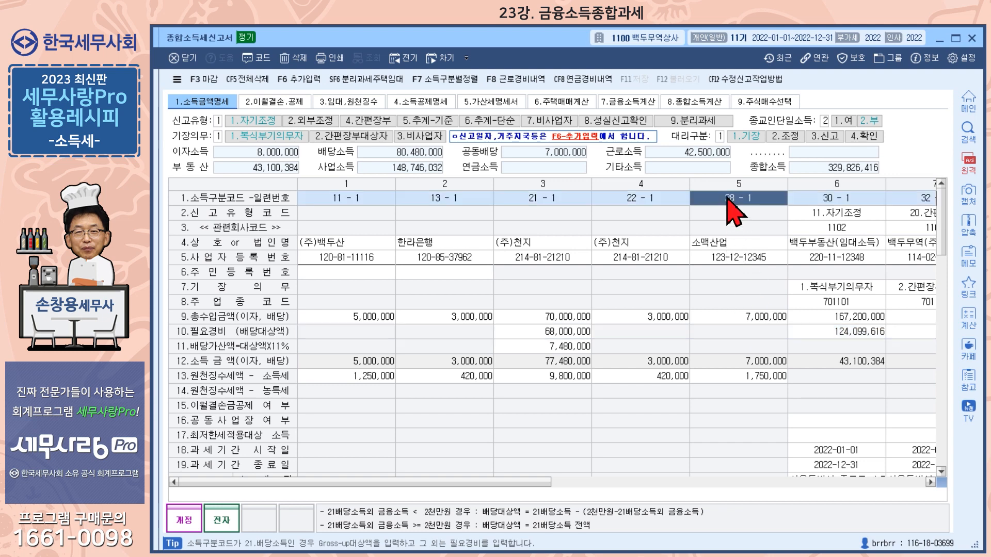
{"action": "left_click", "coordinate": [266, 61]}
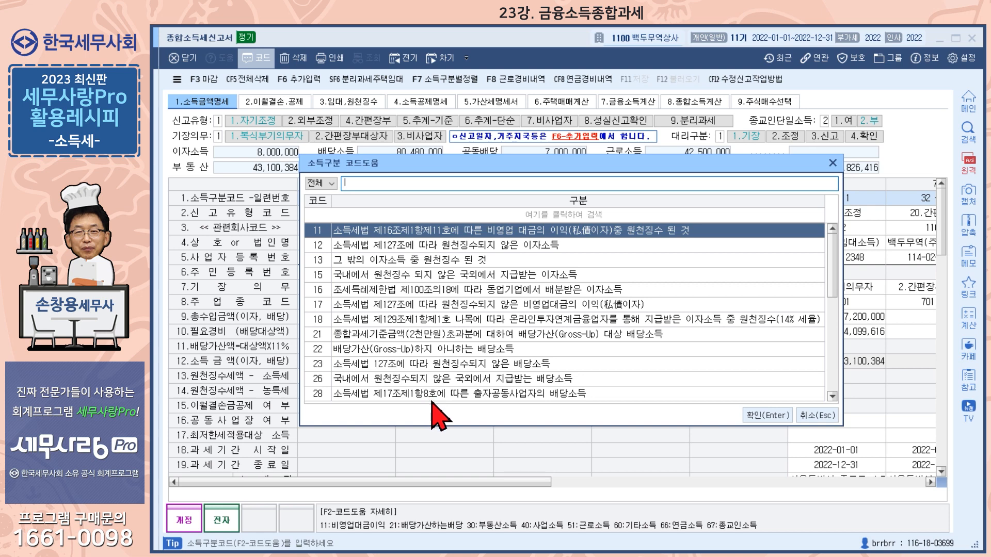
{"action": "left_click", "coordinate": [808, 415]}
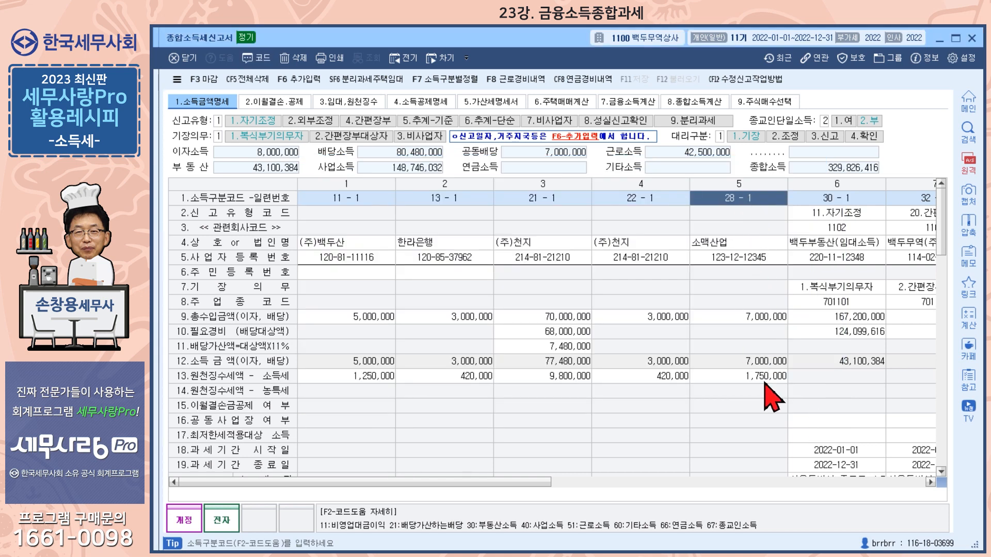
{"action": "left_click", "coordinate": [567, 333]}
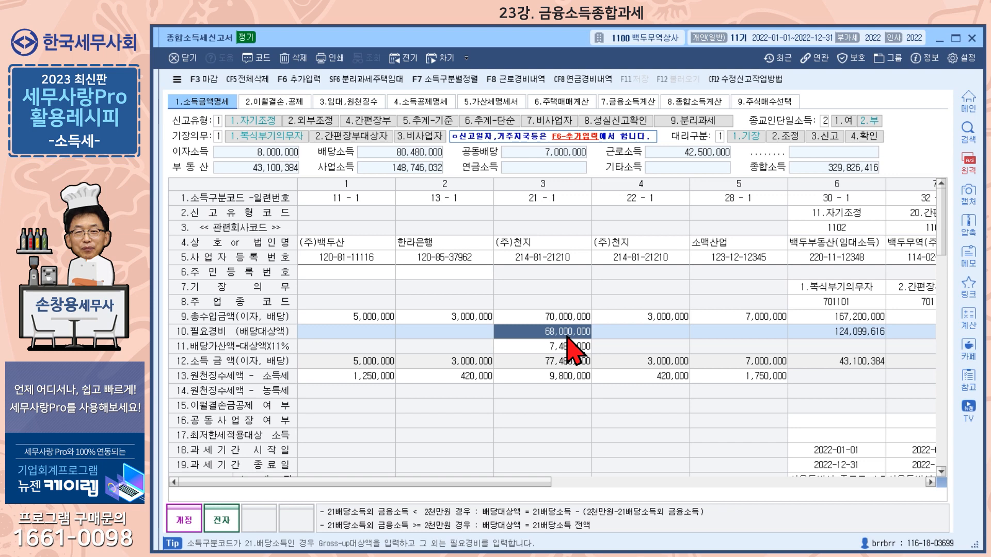
{"action": "left_click", "coordinate": [370, 315]}
{"action": "left_click", "coordinate": [465, 321]}
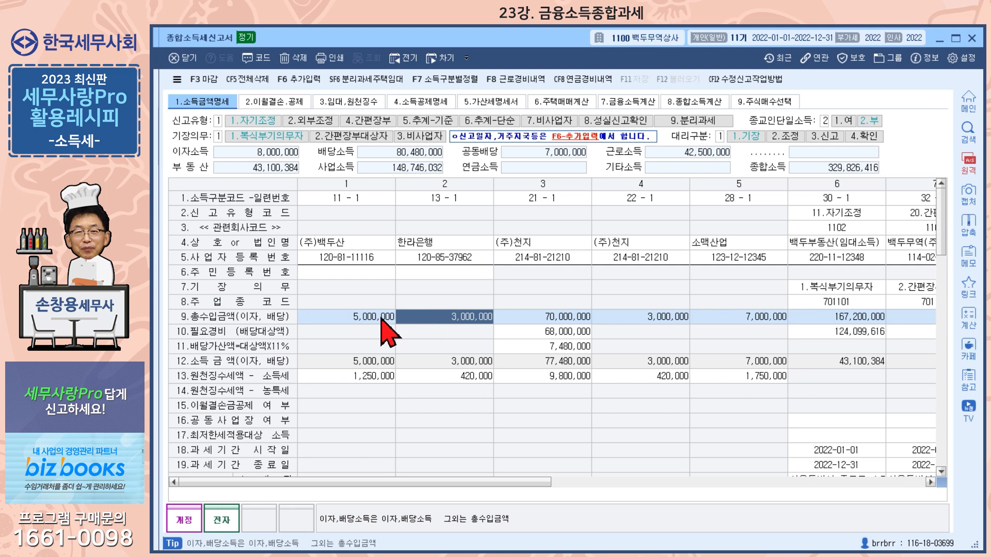
{"action": "left_click", "coordinate": [566, 323]}
{"action": "left_click", "coordinate": [654, 320]}
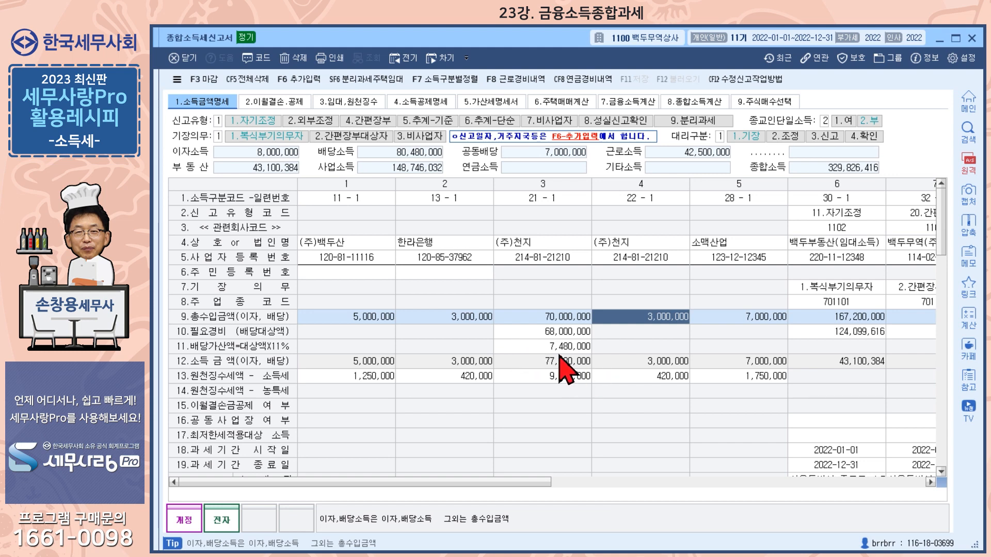
{"action": "left_click", "coordinate": [566, 336]}
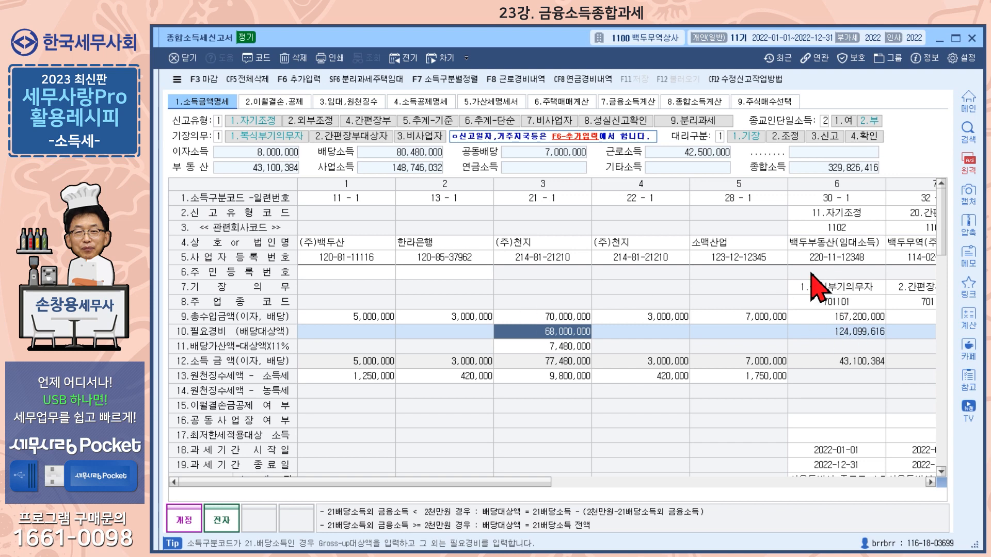
- Page through sheets 2 to 6 to reach the 7.금융소득계산 financial income sheet
{"action": "left_click", "coordinate": [280, 102]}
{"action": "left_click", "coordinate": [342, 102]}
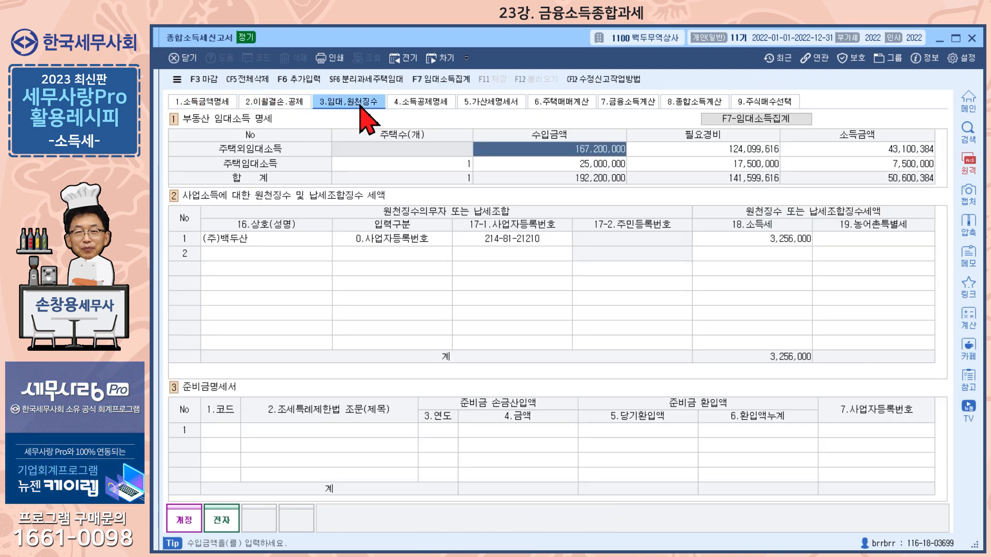
{"action": "left_click", "coordinate": [428, 103]}
{"action": "left_click", "coordinate": [490, 102]}
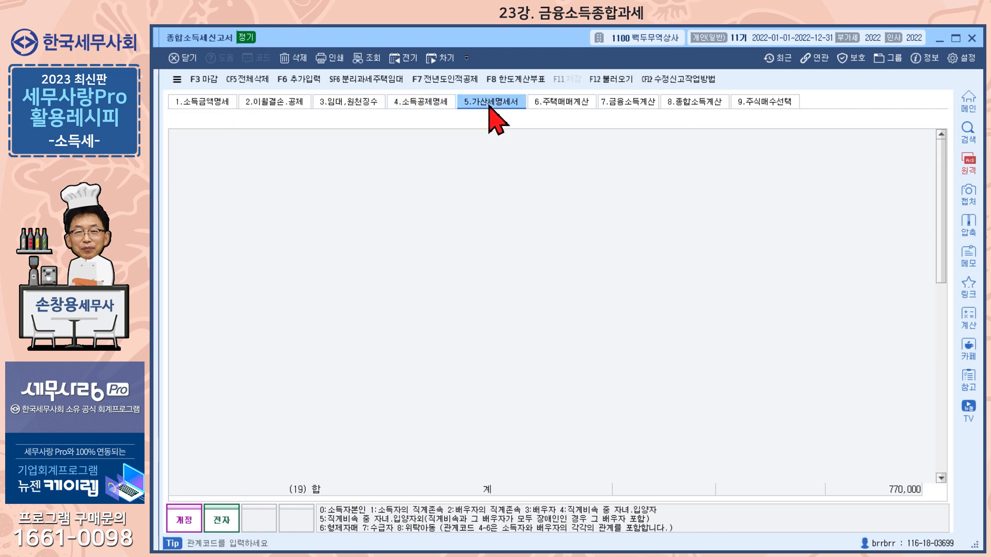
{"action": "left_click", "coordinate": [564, 103]}
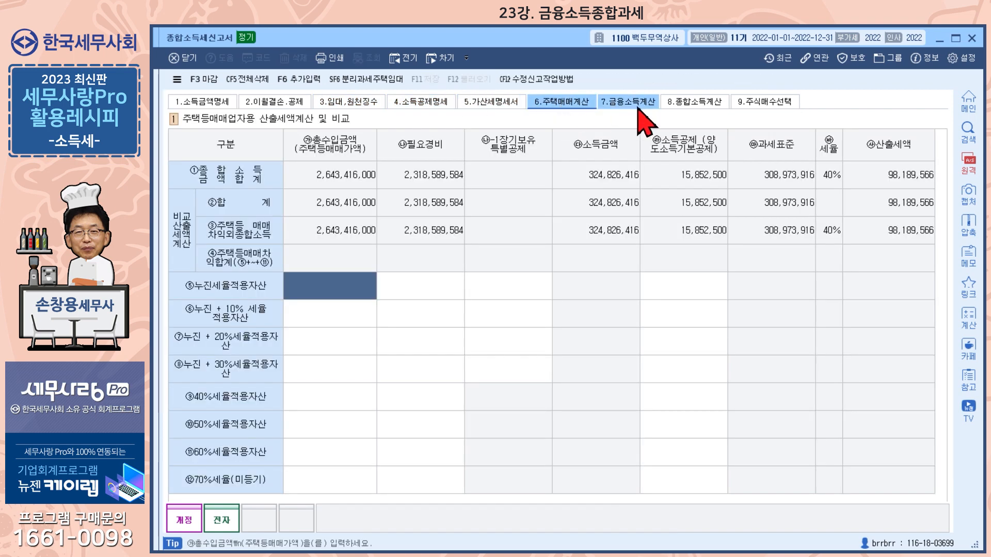
{"action": "left_click", "coordinate": [638, 105]}
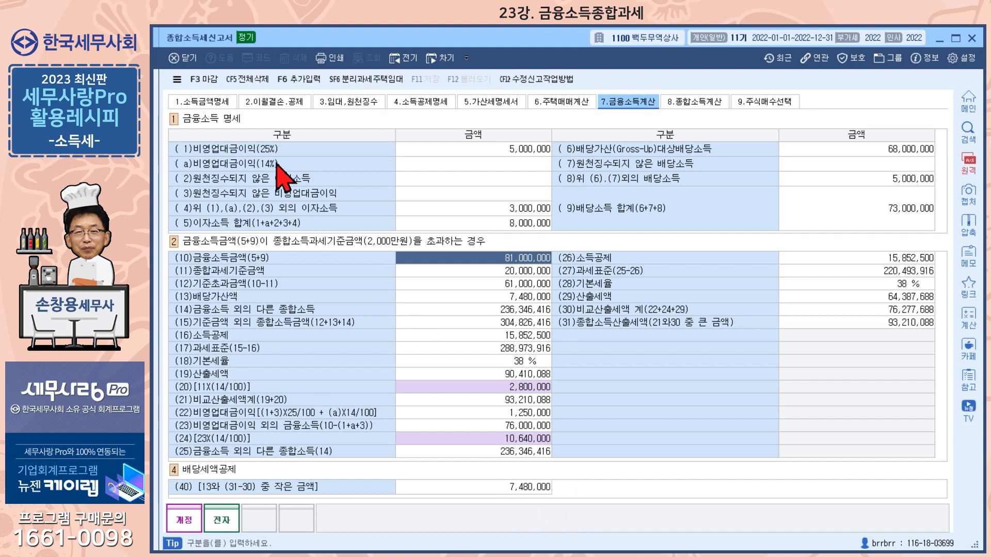
{"action": "left_click", "coordinate": [218, 103]}
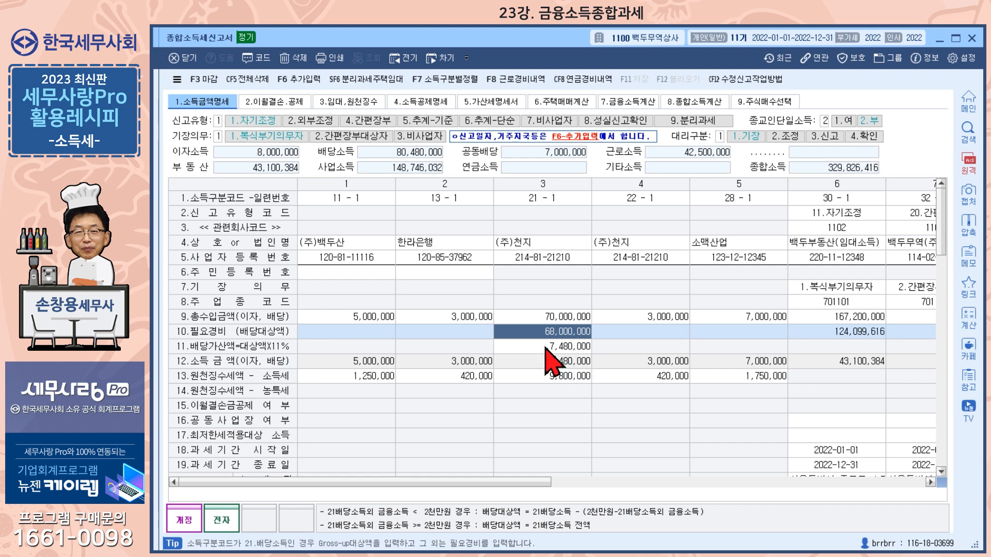
{"action": "left_click", "coordinate": [630, 102]}
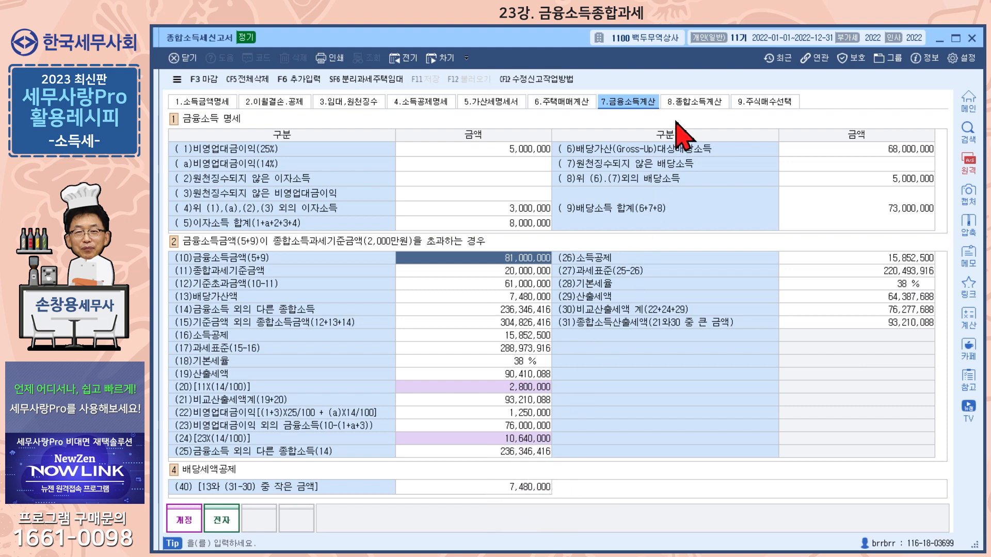
- Open 8.종합소득계산's 세액공제명세서 and bring it fully into view, showing the 7,480,000 dividend credit
{"action": "left_click", "coordinate": [693, 103]}
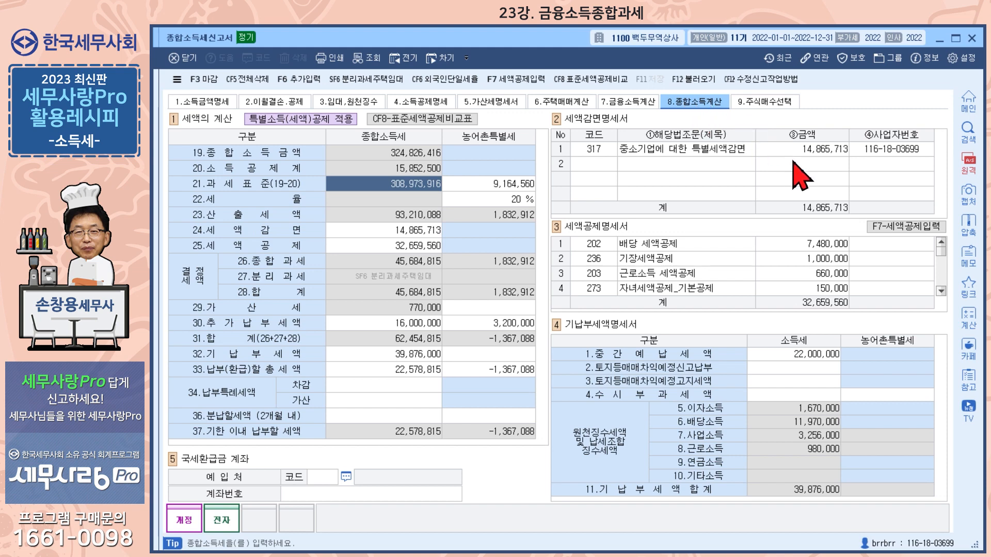
{"action": "left_click", "coordinate": [906, 228]}
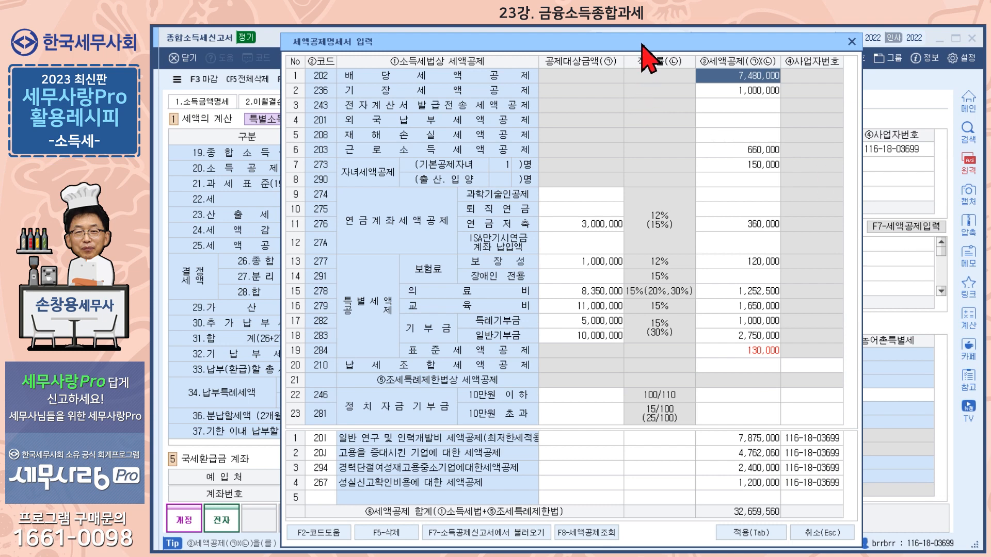
{"action": "left_click_drag", "start_coordinate": [641, 43], "coordinate": [646, 38]}
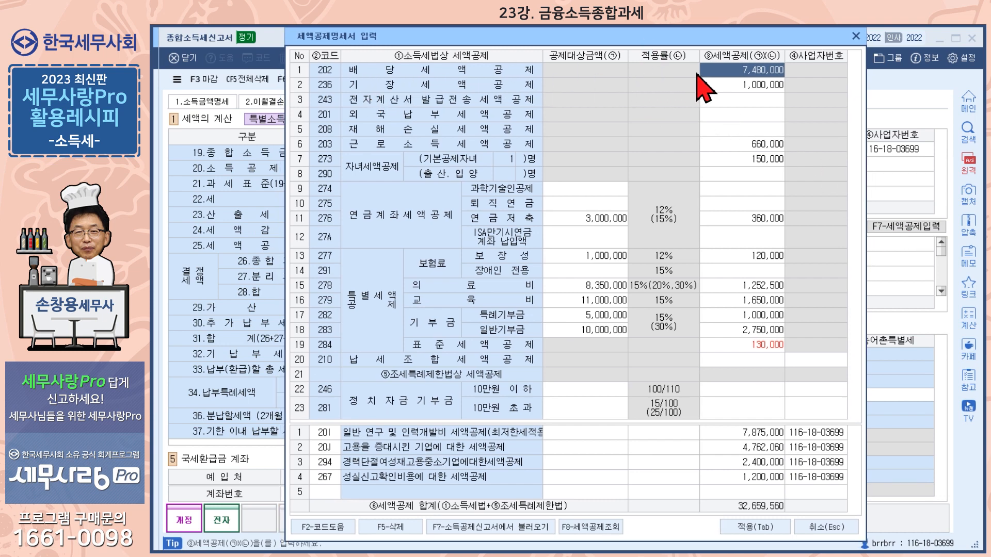
{"action": "left_click_drag", "start_coordinate": [634, 40], "coordinate": [840, 41]}
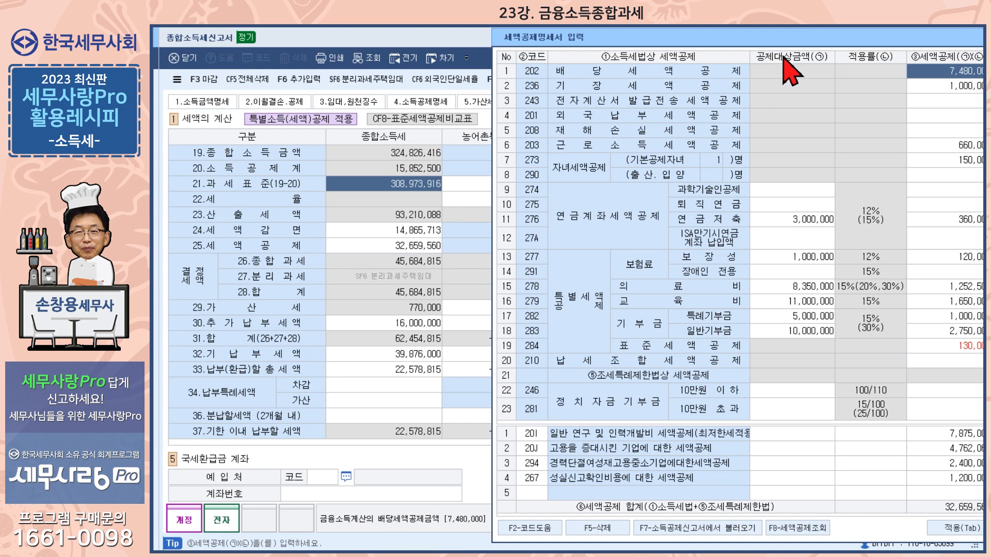
{"action": "left_click_drag", "start_coordinate": [801, 38], "coordinate": [640, 46]}
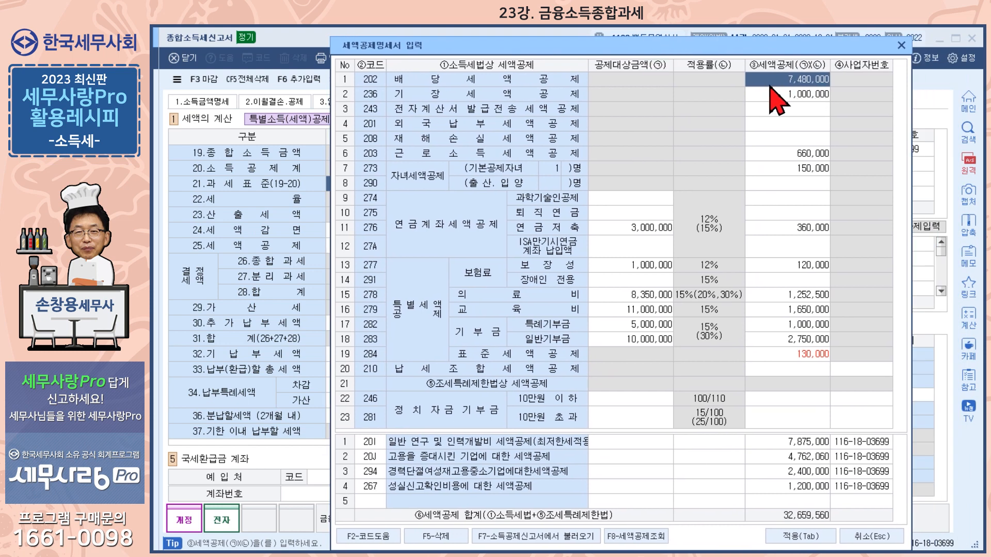